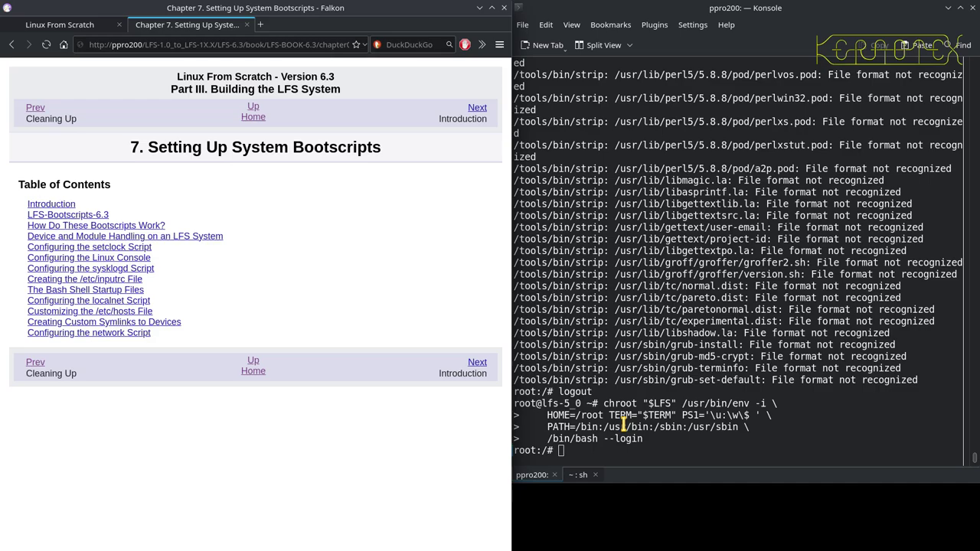
- Log out of the chroot shell and list the mounted file systems
click(623, 422)
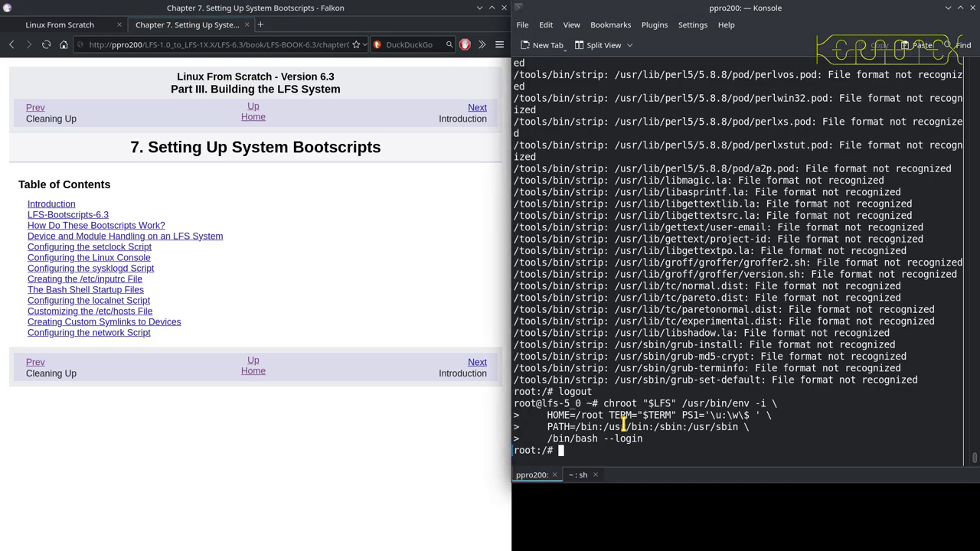
key(ctrl+d)
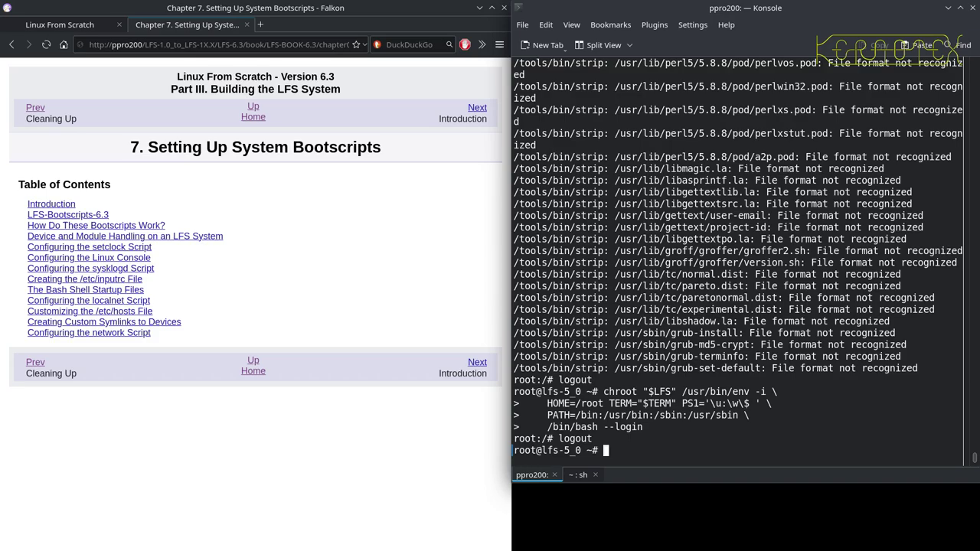
text(mount)
key(Return)
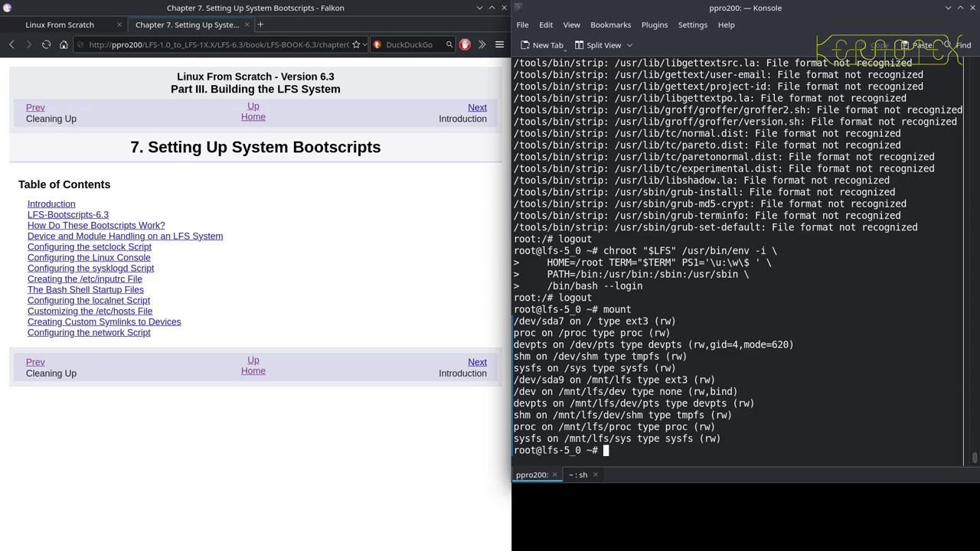
- Try to unmount $LFS together with its nested mounts, using umount with -Rv and then with -rv
text(umount -Rv $LFS)
key(Return)
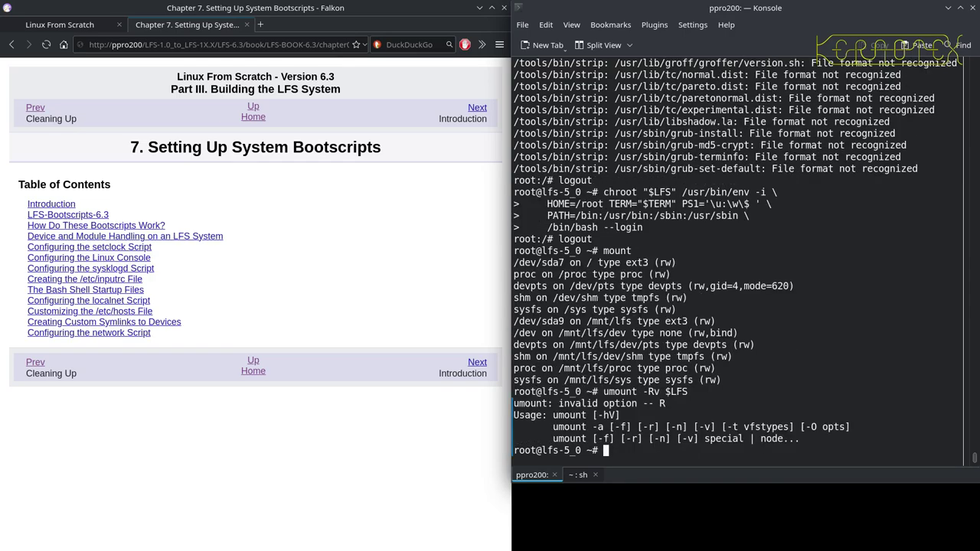
key(Up)
key(Left)
key(Left)
key(Left)
key(Left)
key(Left)
key(Left)
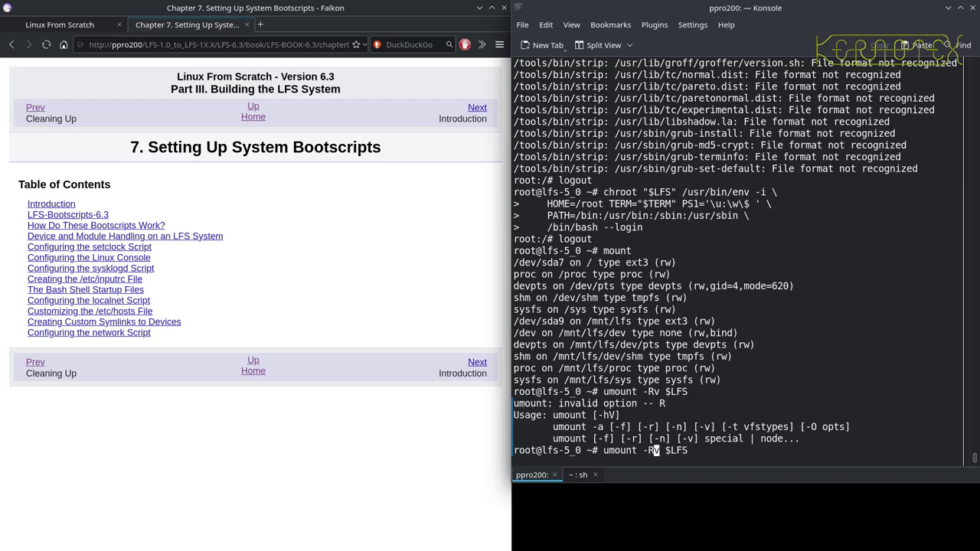
key(BackSpace)
text(r)
key(Return)
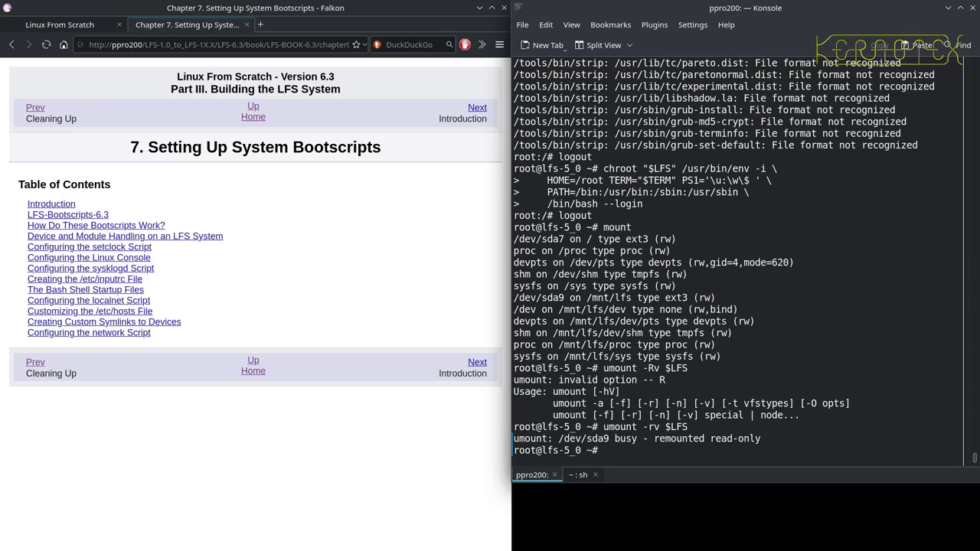
- List the mounts and unmount /mnt/lfs/sys, /mnt/lfs/proc, /mnt/lfs/dev/shm, /mnt/lfs/dev/pts, /mnt/lfs/dev and /mnt/lfs in one umount command
text(mount)
key(Return)
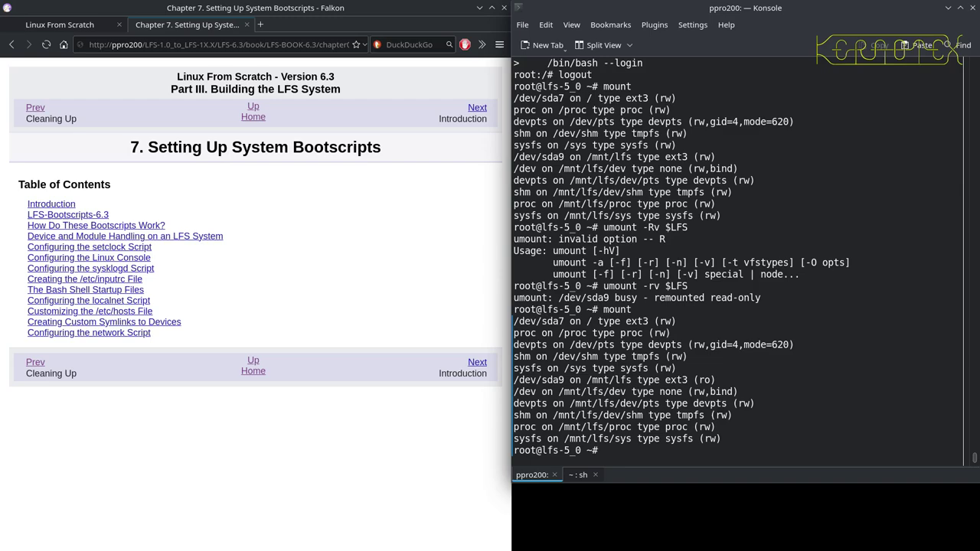
text(umount)
double_click(597, 438)
middle_click(606, 421)
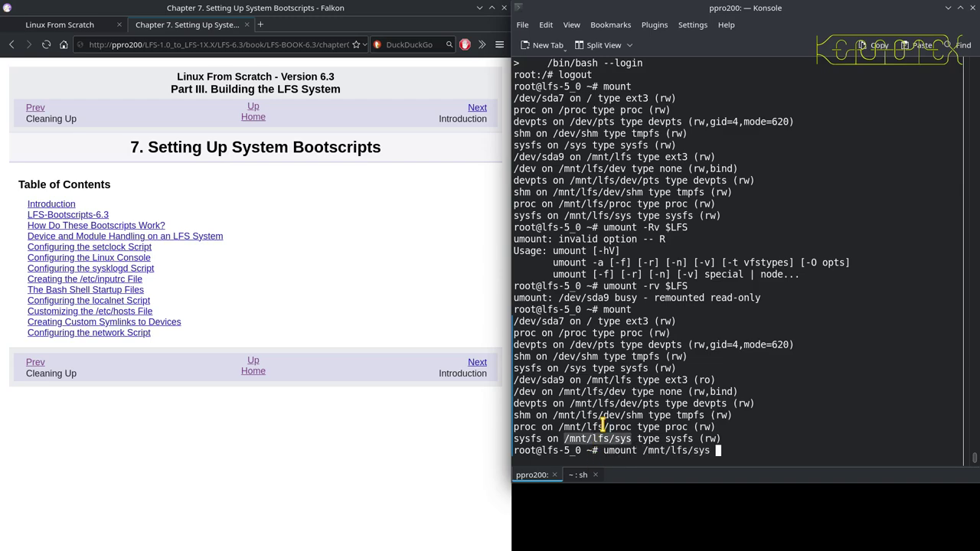
drag(558, 427, 631, 426)
middle_click(631, 426)
double_click(604, 415)
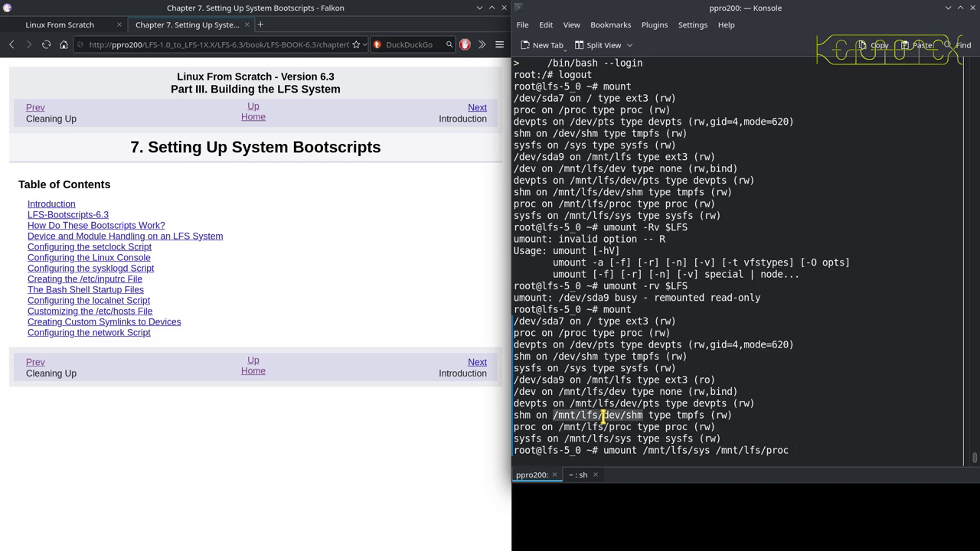
middle_click(609, 406)
double_click(612, 404)
middle_click(612, 403)
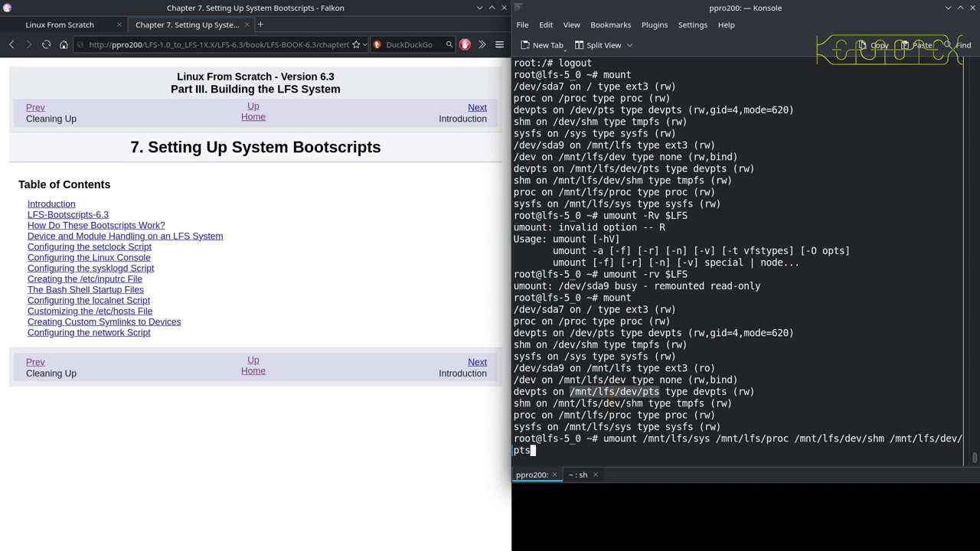
click(604, 380)
double_click(604, 380)
middle_click(604, 380)
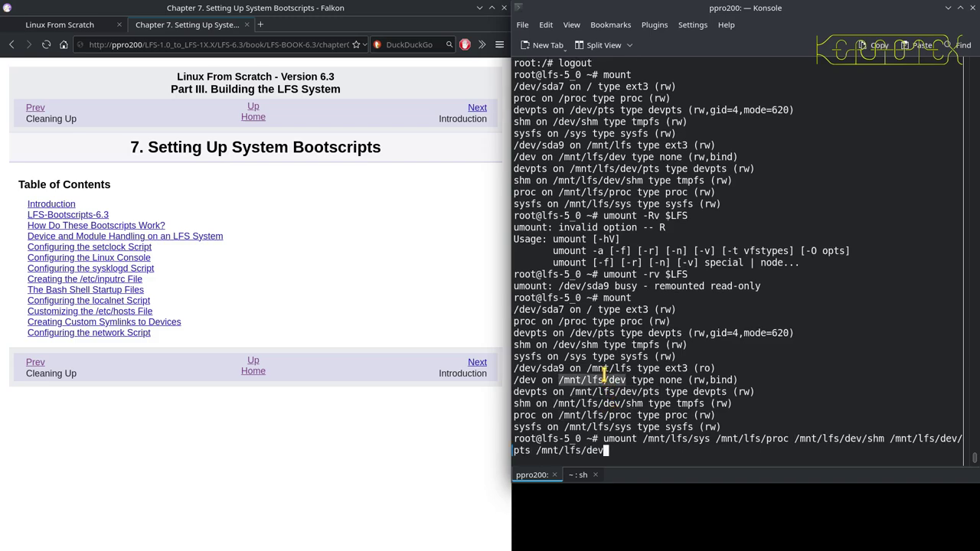
double_click(604, 368)
middle_click(604, 368)
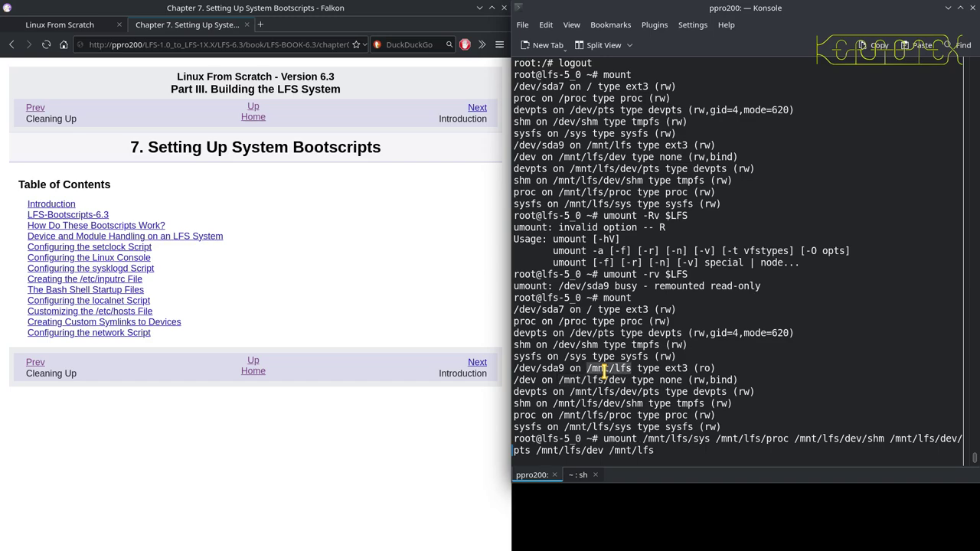
key(Return)
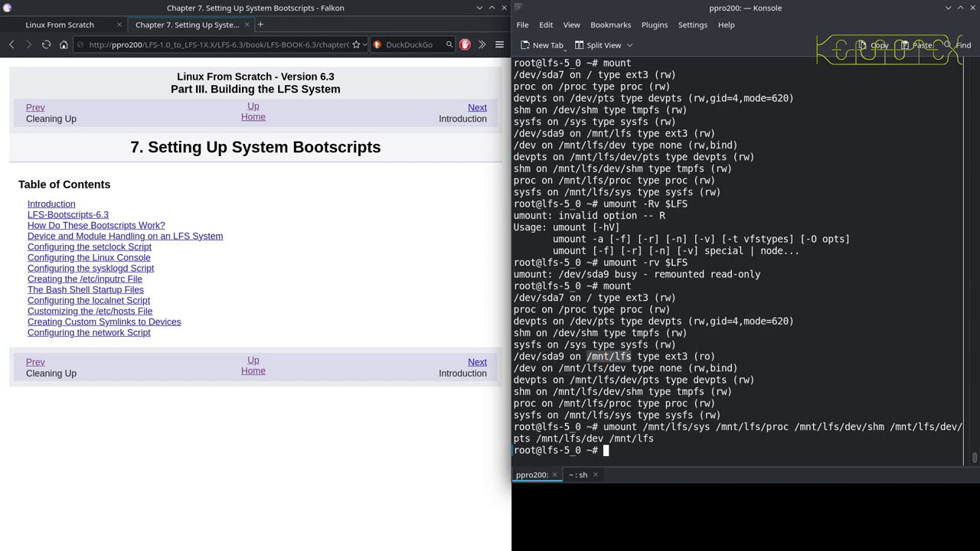
- Check the remaining mounts and show the disk usage in human-readable units
text(mount)
key(Return)
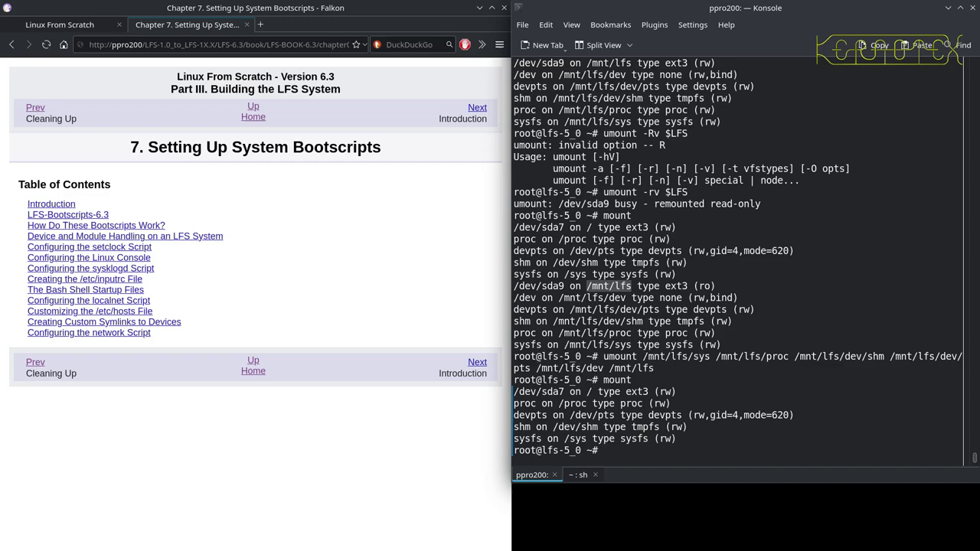
text(df -h)
key(Return)
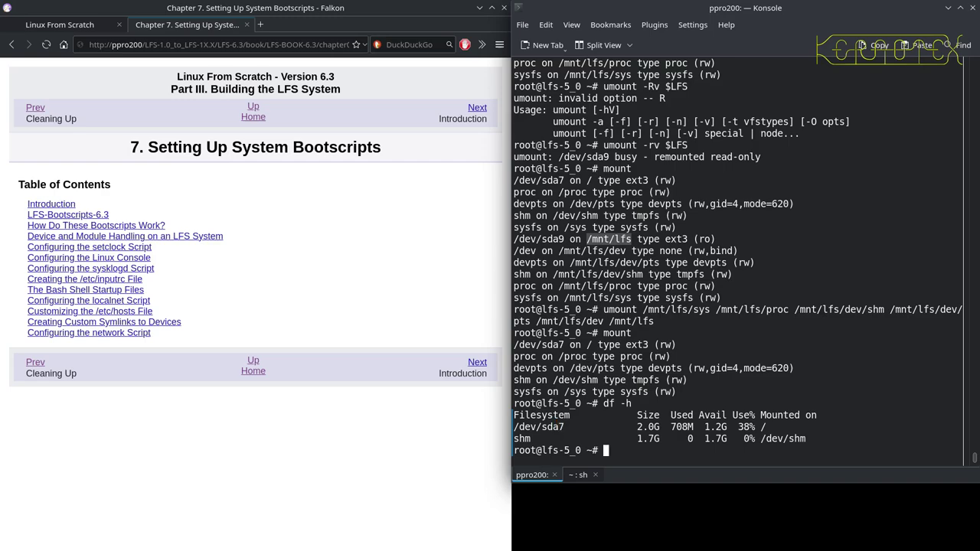
- Display /etc/fstab and list the disk's partition table with fdisk -l
text(cat /etc/fstab)
key(Return)
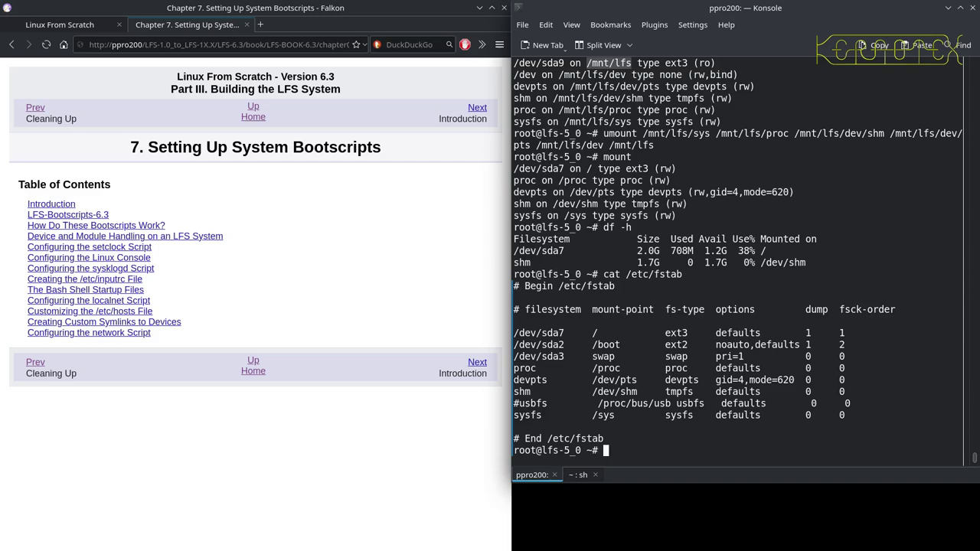
text(fdisk -l)
key(Return)
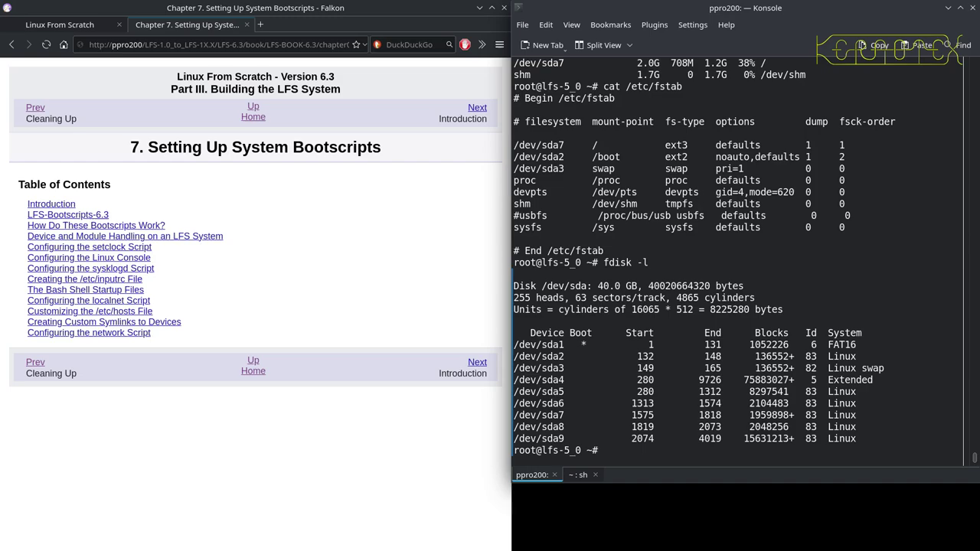
- Show the running system's LFS version from /etc/lfs-release
text(cat /etc/)
text(lfs)
key(Tab)
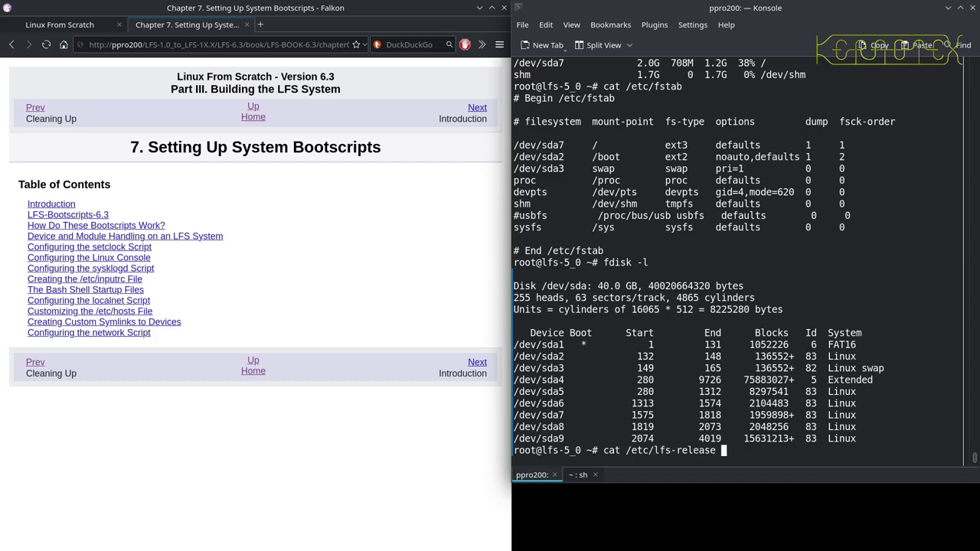
key(Return)
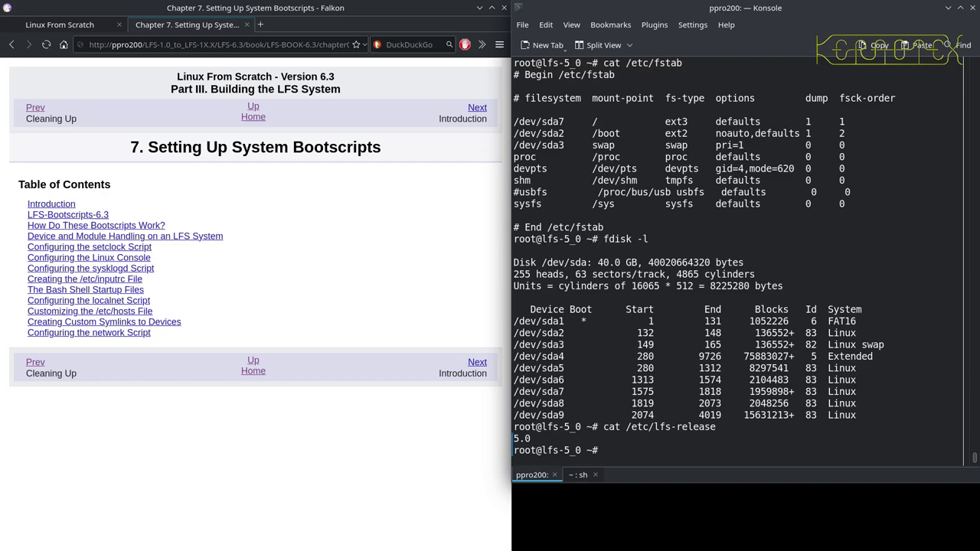
- Mount /dev/sda8 on /mnt/lfs/ and change into the /mnt/lfs directory
text(mount /dev/sda8)
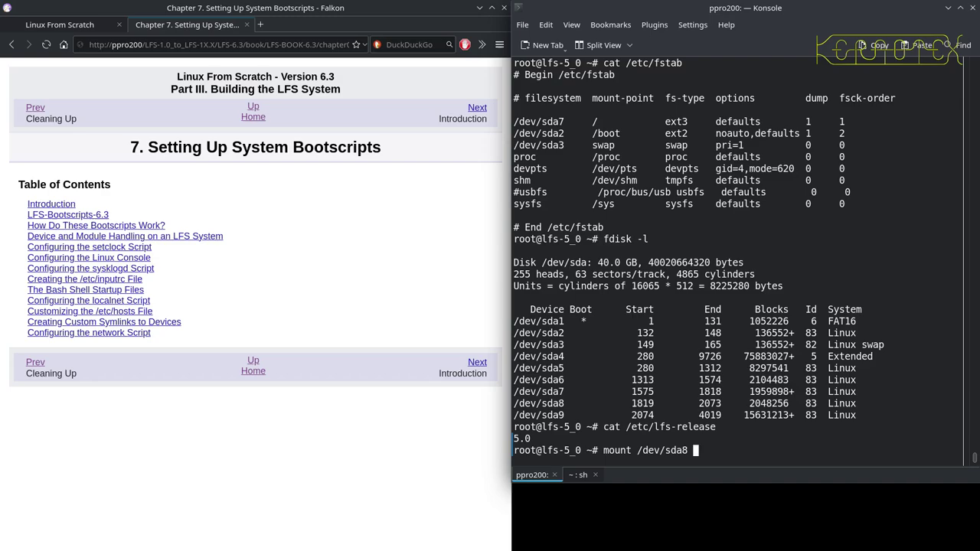
text( /mnt/lfs/)
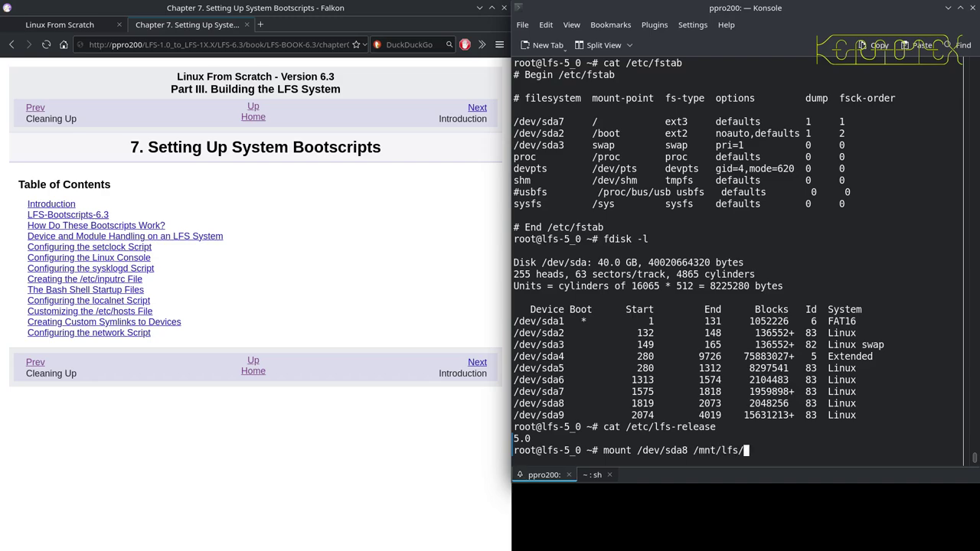
key(Return)
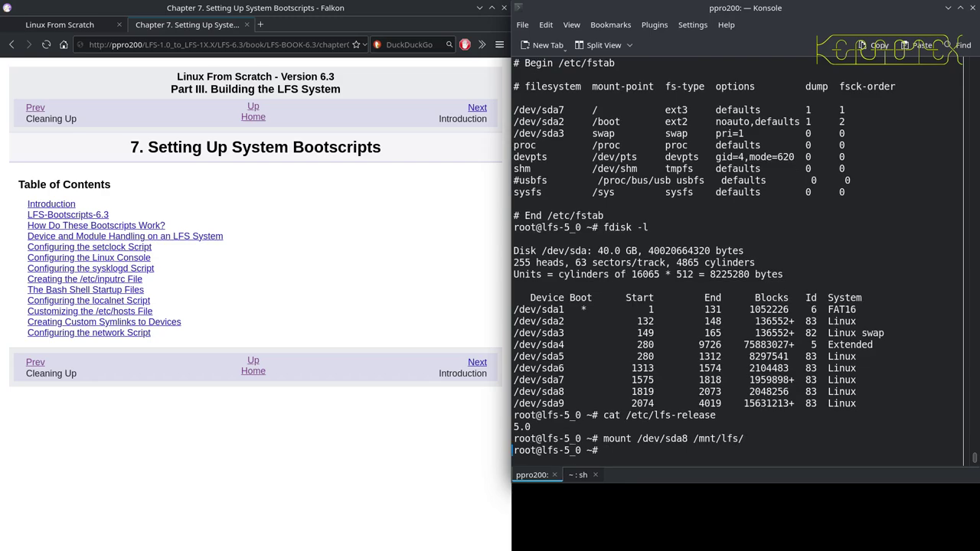
text(cd /mnt/lfs)
key(Return)
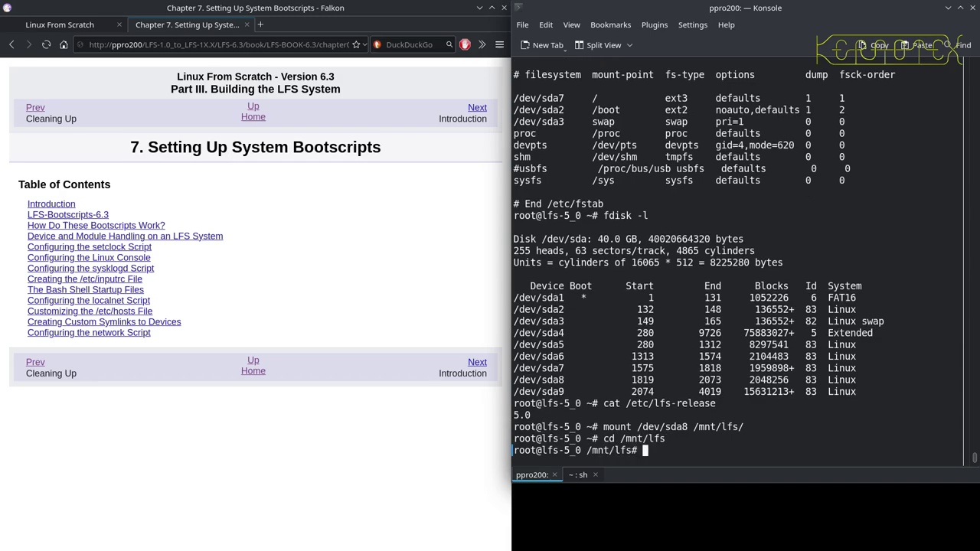
- List the mounted partition's files and show the LFS version in its etc/lfs-release
text(ls)
key(Return)
text(ca)
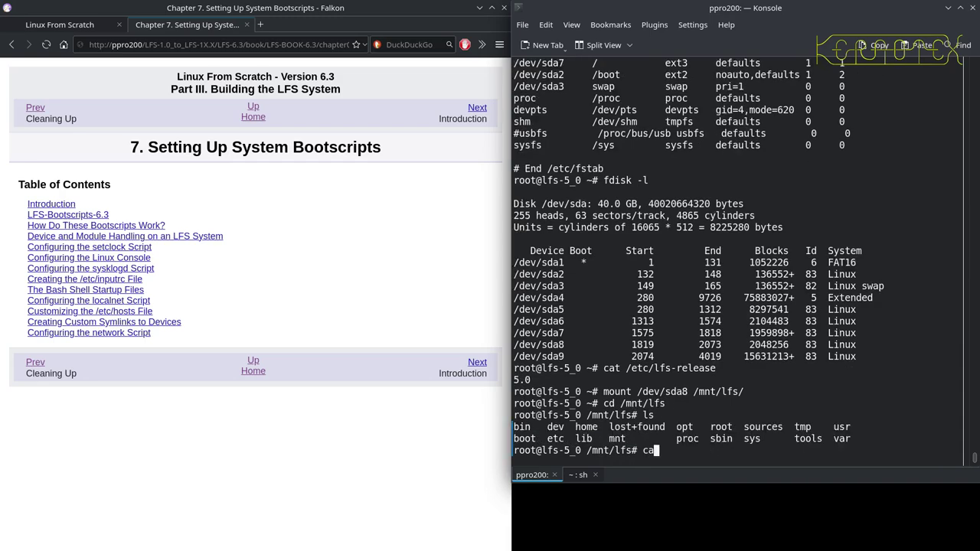
text(t etc/lfs)
key(Tab)
key(Return)
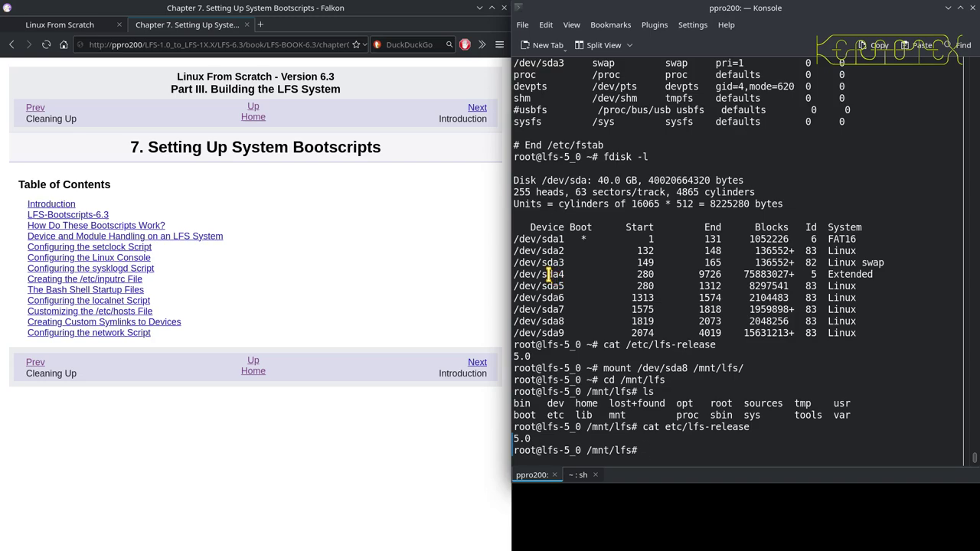
- Examine the /dev/sda5 to /dev/sda8 rows in the fdisk partition listing
drag(548, 285, 822, 287)
click(538, 297)
drag(539, 299, 643, 305)
drag(534, 309, 669, 309)
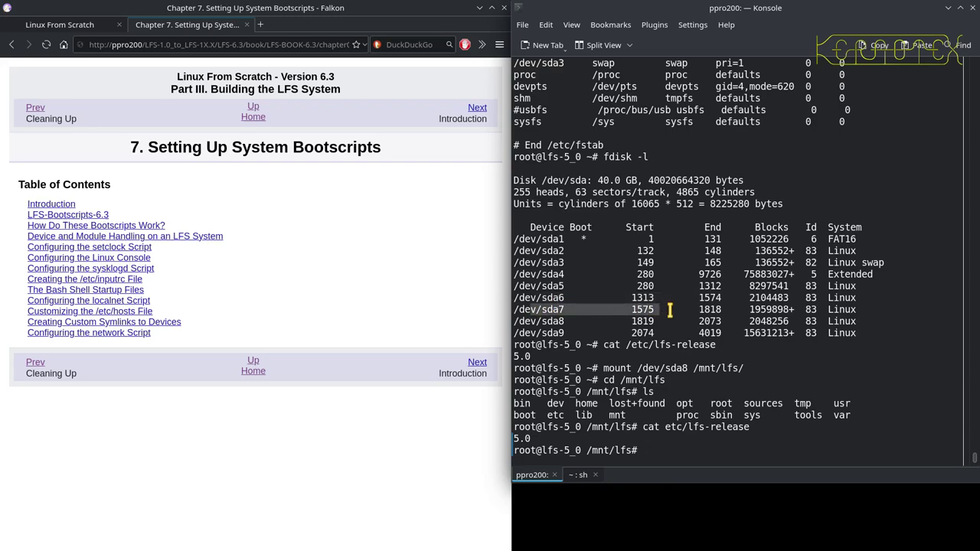
drag(534, 322, 665, 321)
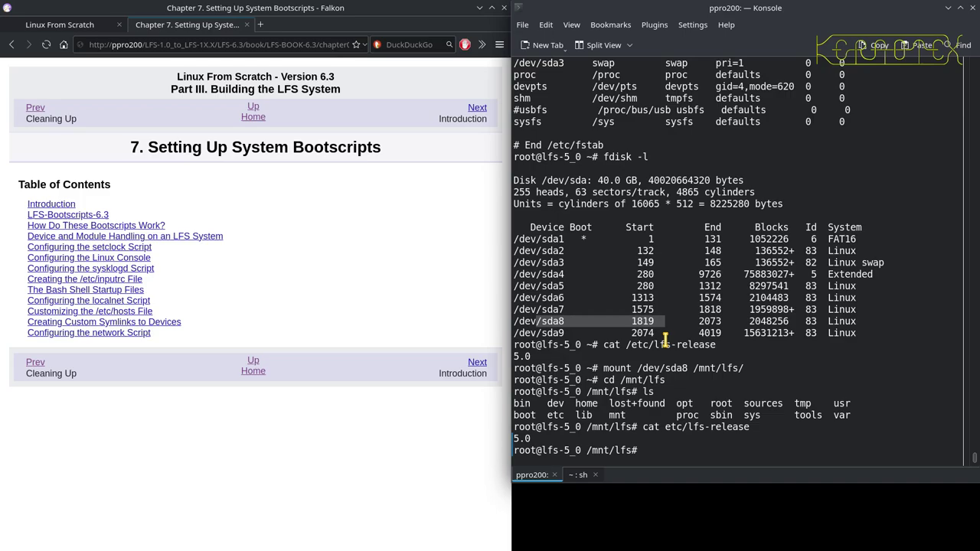
click(647, 379)
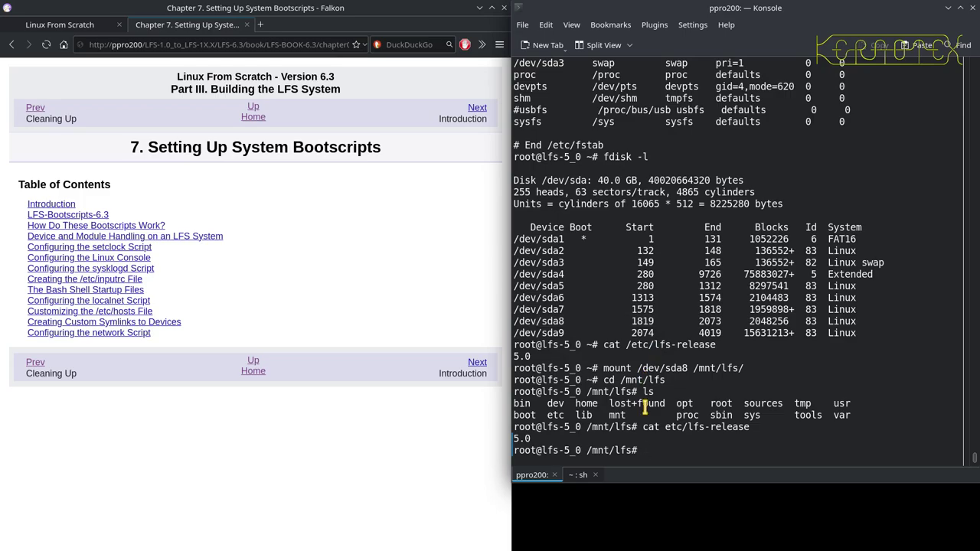
scroll(646, 405, up, 3)
scroll(645, 406, down, 3)
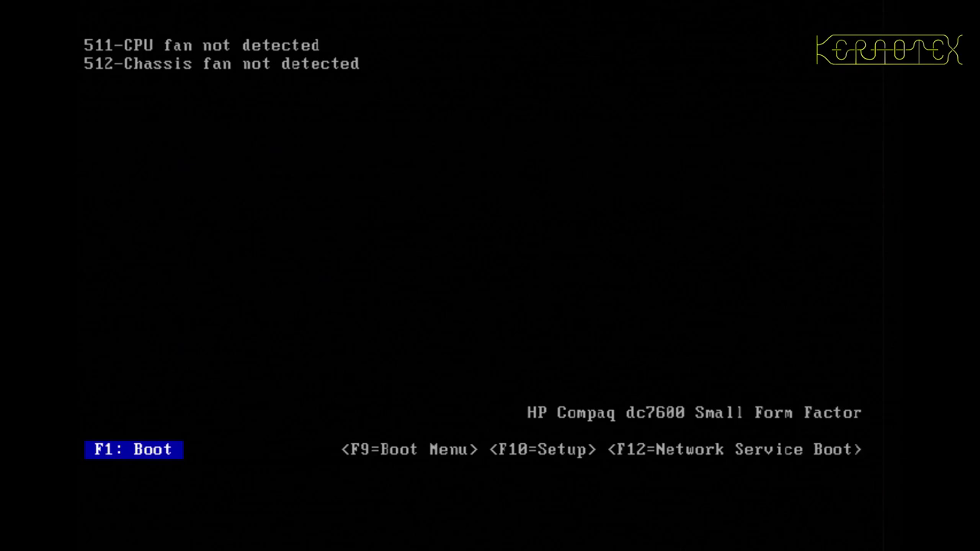
- Continue booting from the startup hardware-check screen and set the GRUB root device to (hd0,1)
key(F1)
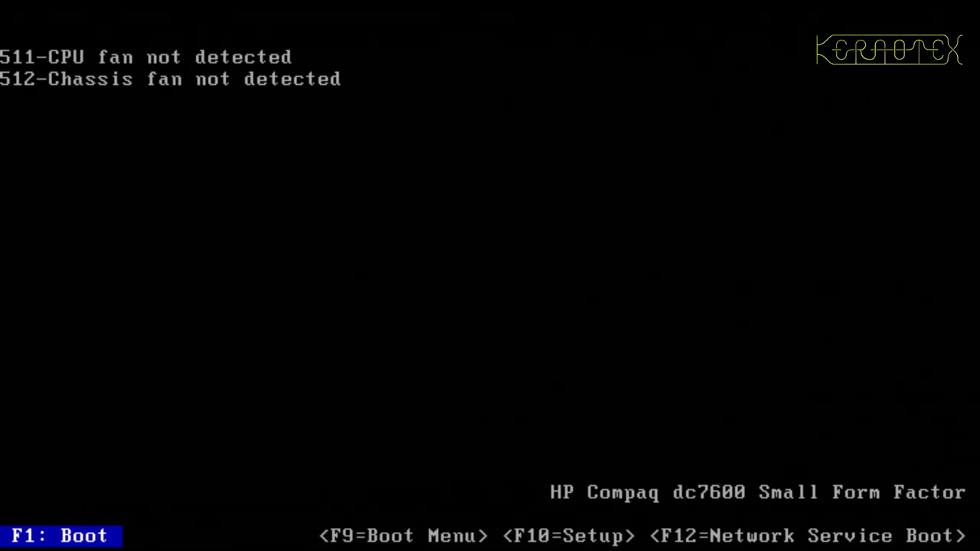
key(F1)
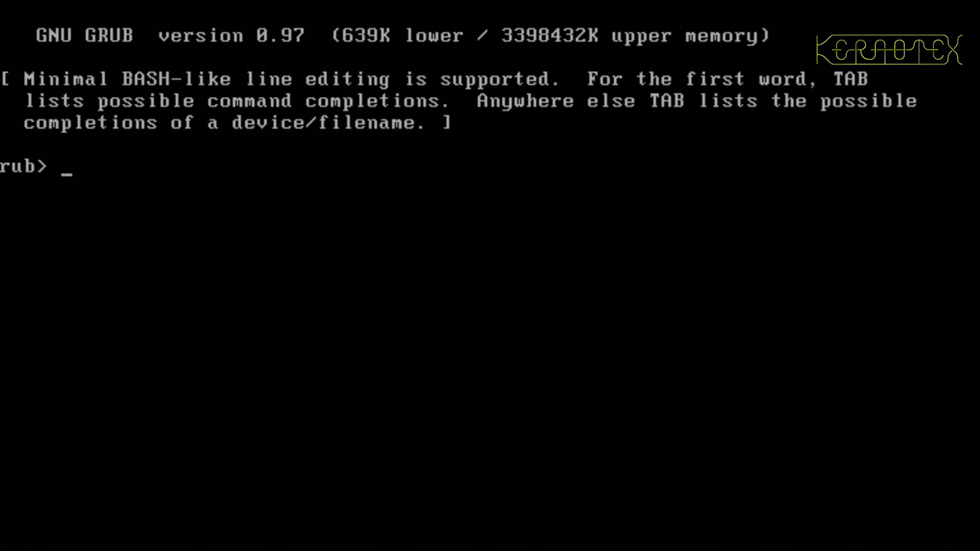
text(root ()
text(hd0,1))
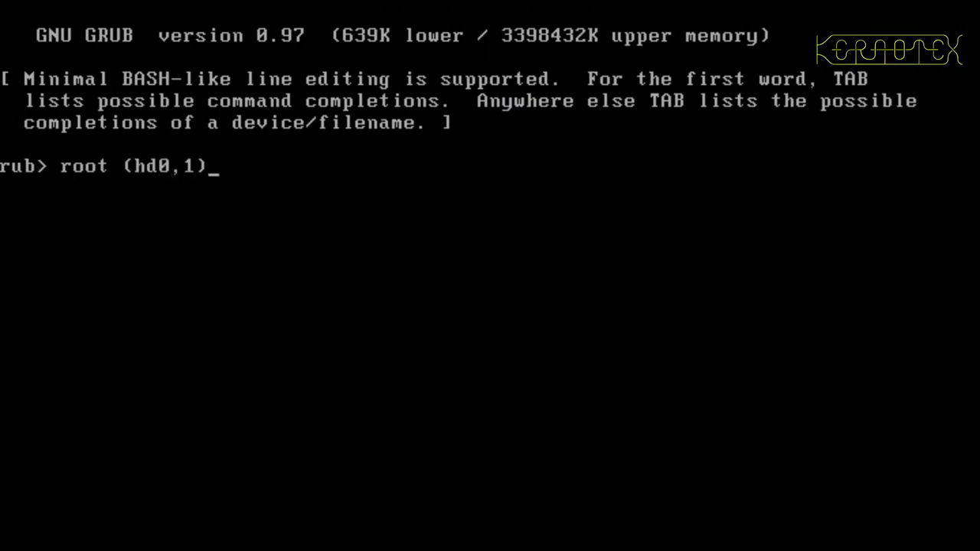
key(Return)
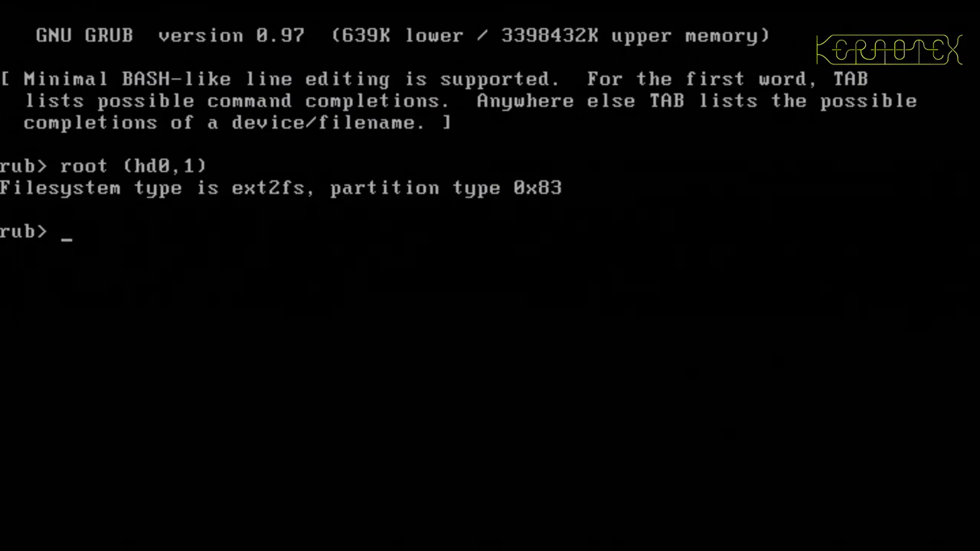
- Load the kernel /vmlinuz-2.6.22.5-lfs-5.0 with root=/dev/sda8 and the ro option, and boot it
text(kernel)
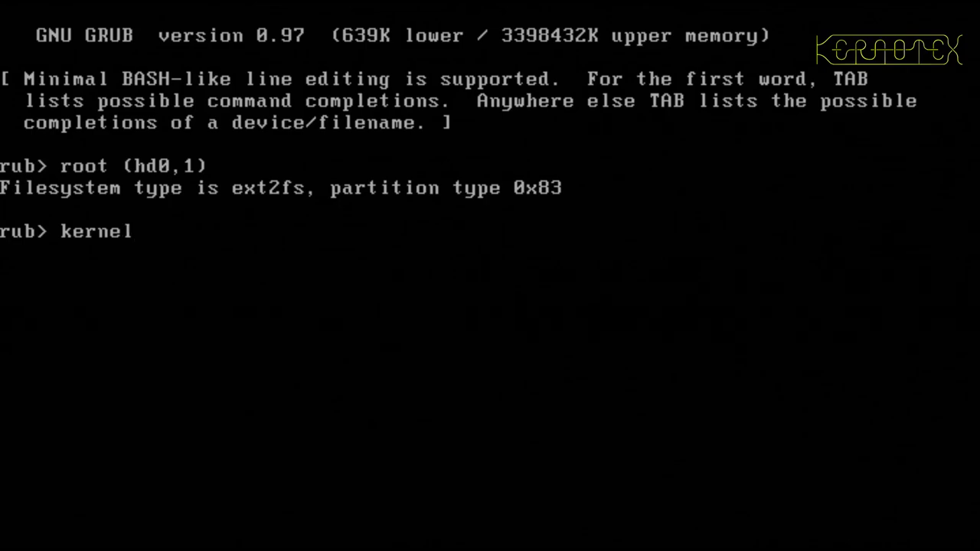
text( /vm)
key(Tab)
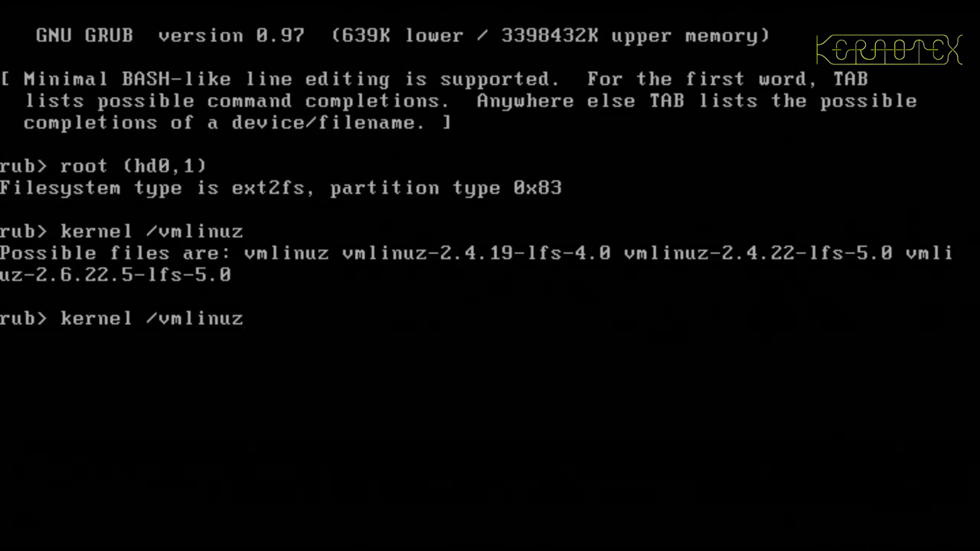
text(-)
key(Tab)
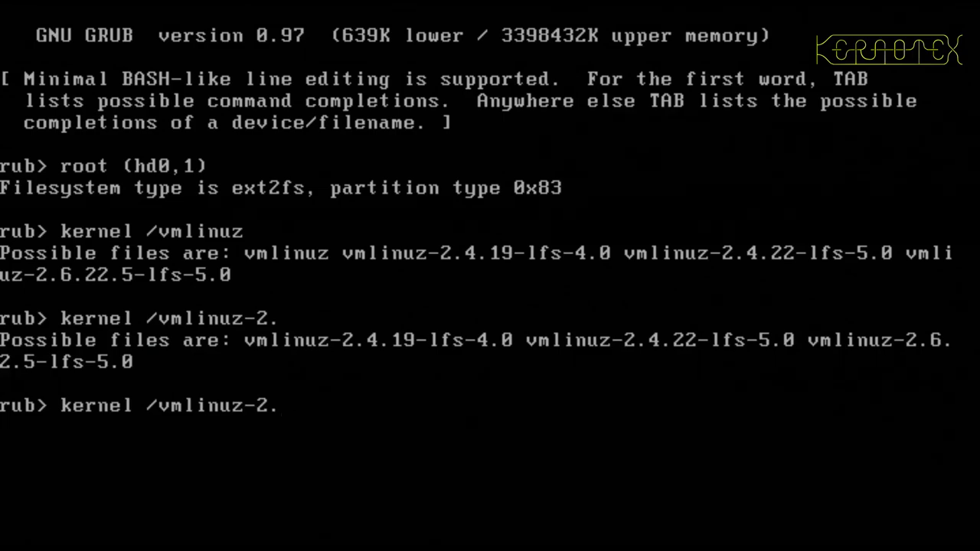
text(6)
key(Tab)
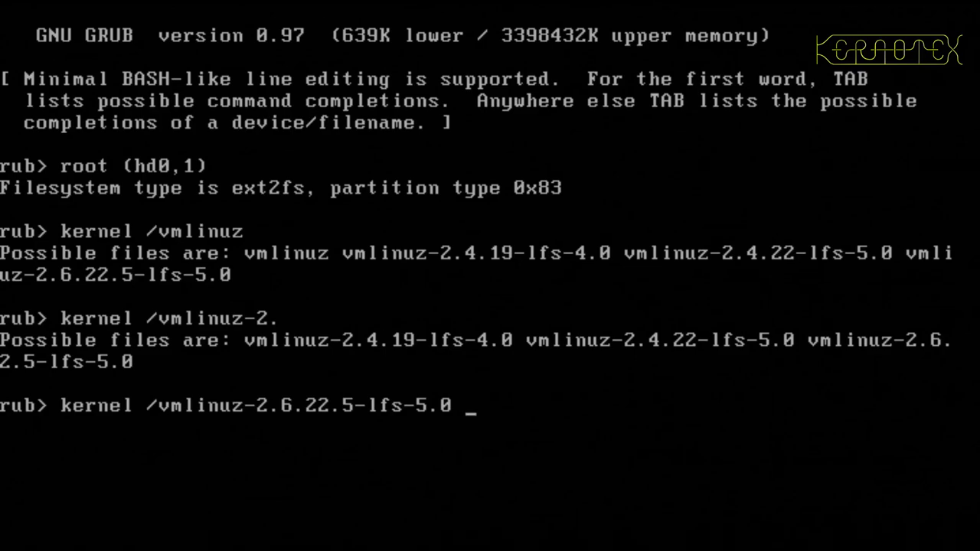
text(root=/)
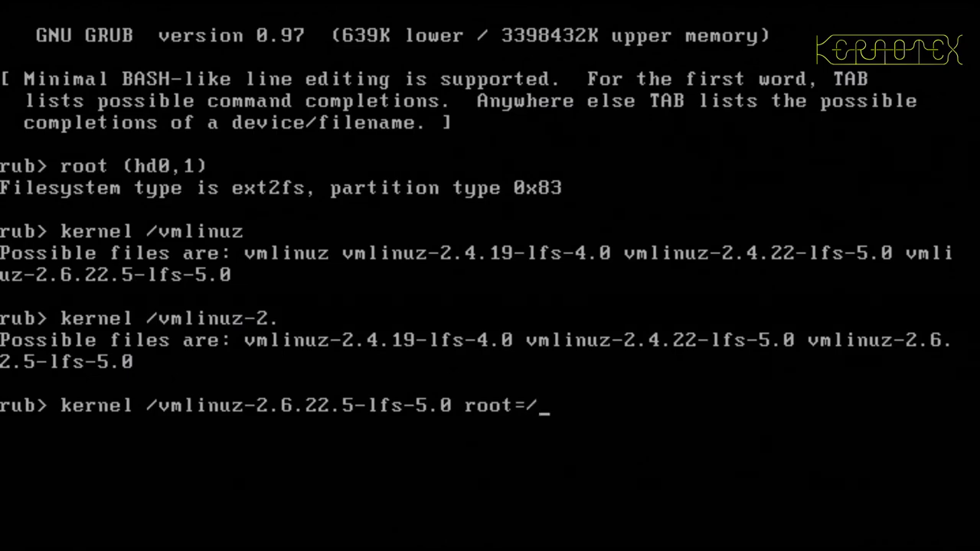
text(dev/sd)
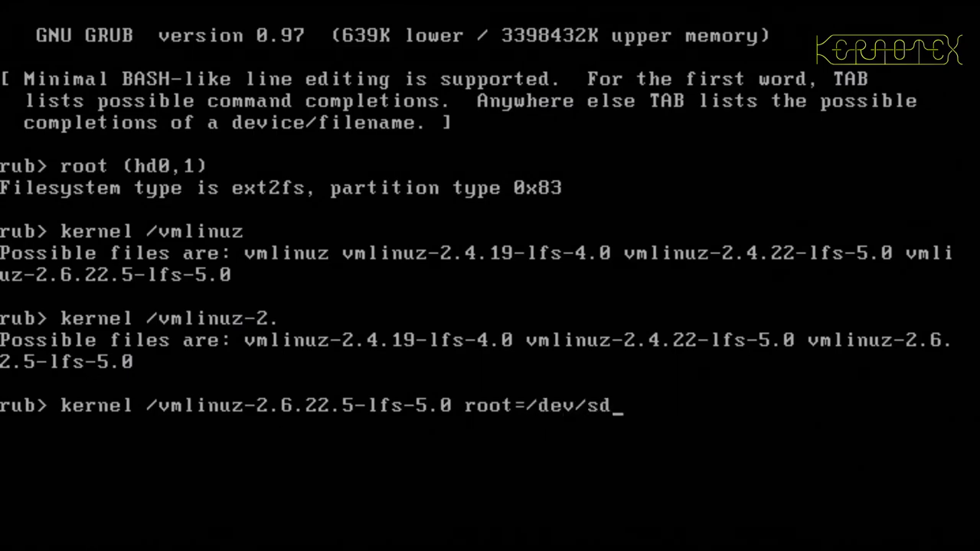
text(a8 ro)
key(Return)
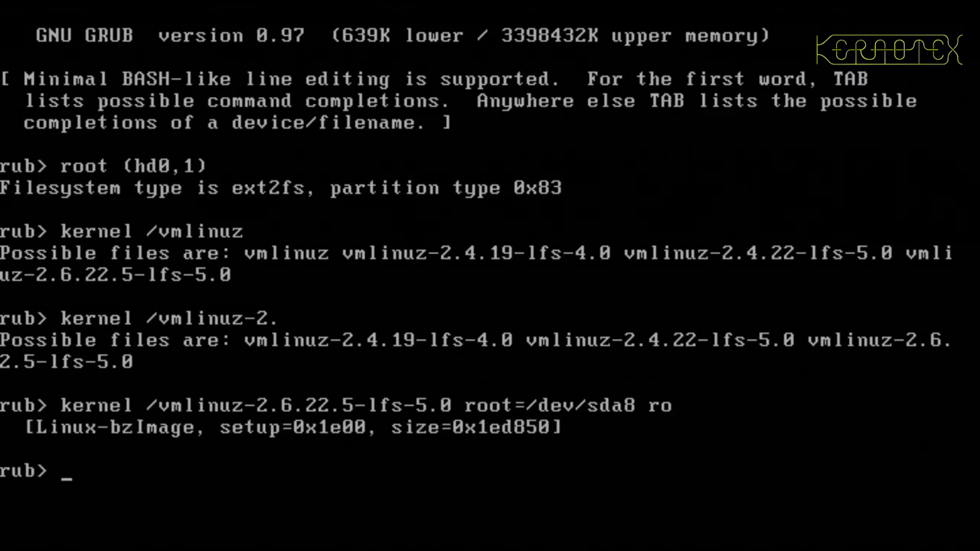
text(boot)
key(Return)
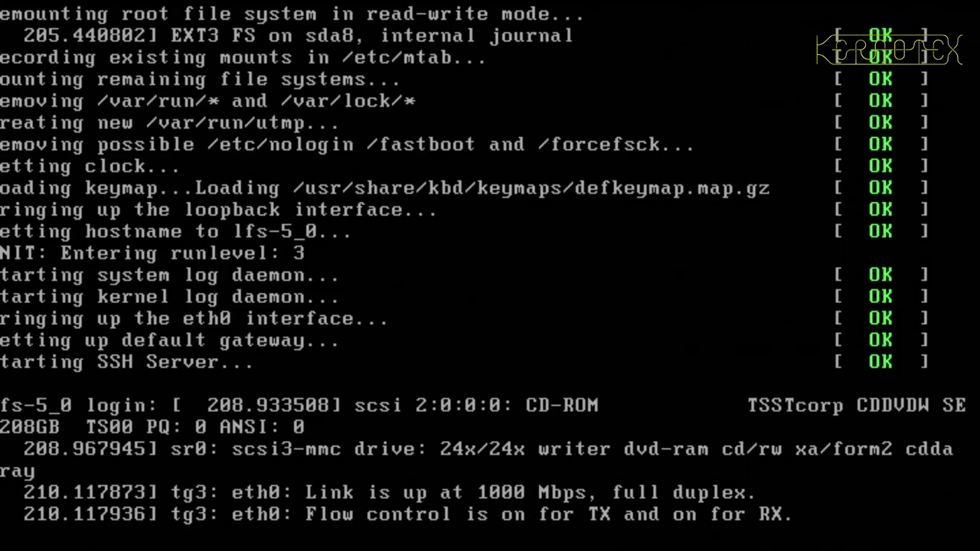
- Log in at the console as root with the account password
key(Return)
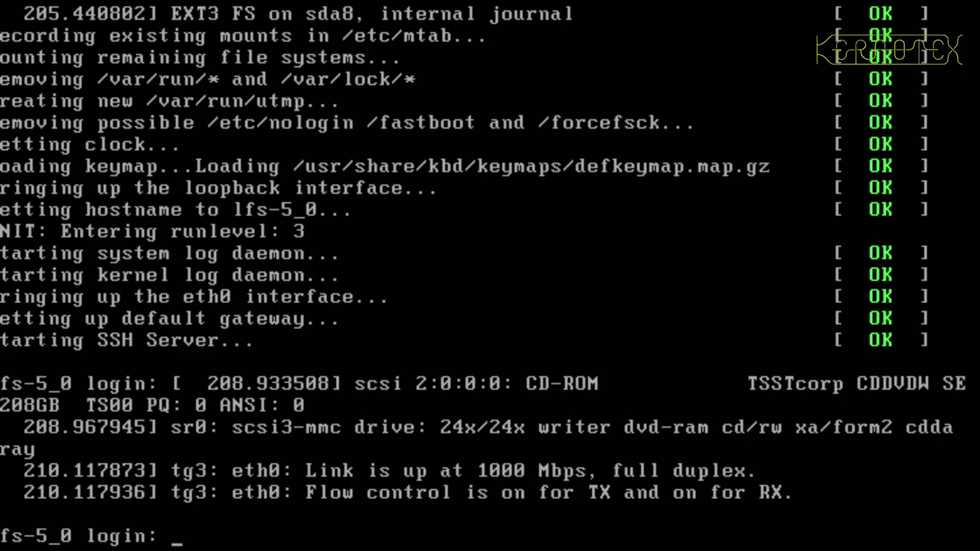
text(root)
key(Return)
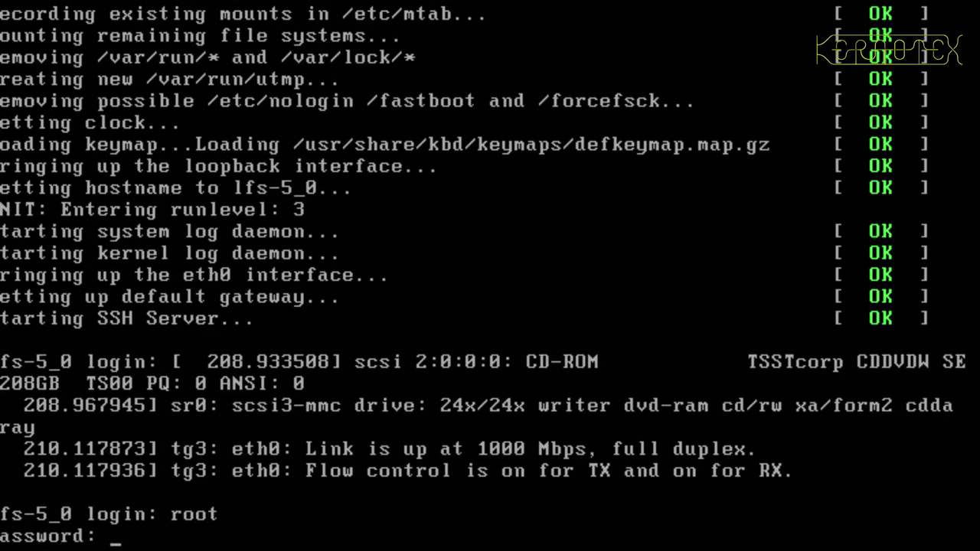
key(Return)
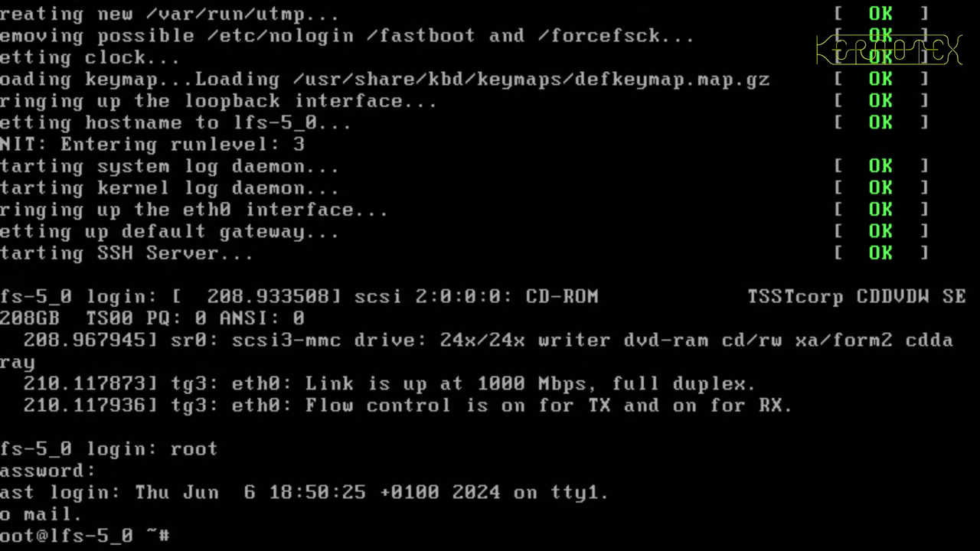
- Examine the filesystem entries and mount points in /etc/fstab using vi, and quit without changing the file
text(vi /etc/fstab)
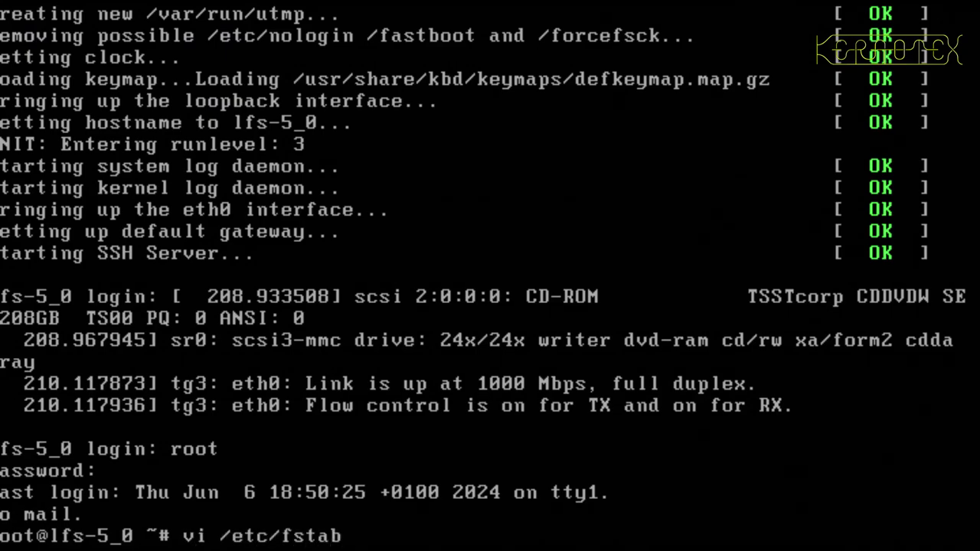
key(Return)
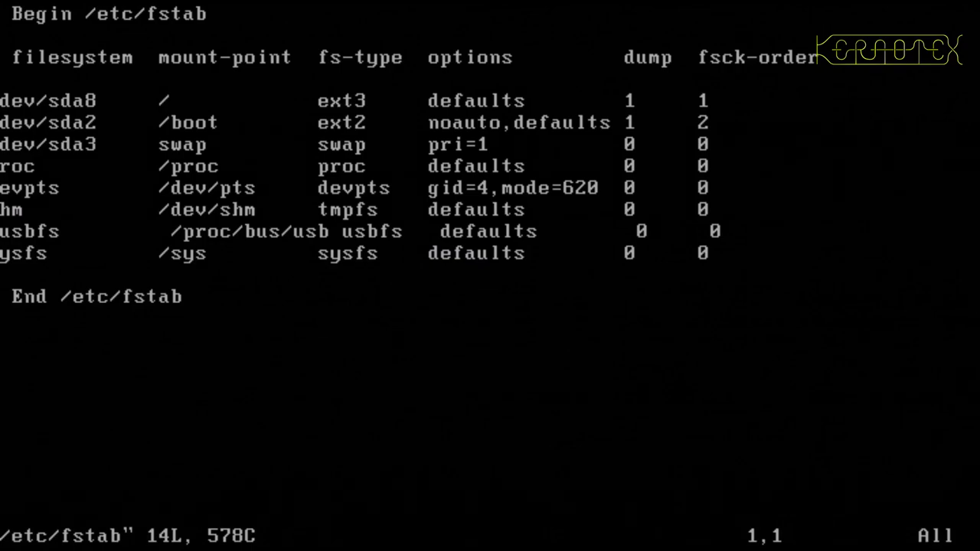
key(Right)
key(Right)
key(Down)
key(Down)
key(Right)
key(Right)
key(Right)
key(Right)
key(Right)
key(Right)
key(Down)
key(Down)
key(Left)
key(Left)
key(Left)
key(Left)
key(Left)
key(Left)
key(Right)
key(Right)
key(Right)
key(Right)
key(Right)
key(Right)
text(:q)
key(Return)
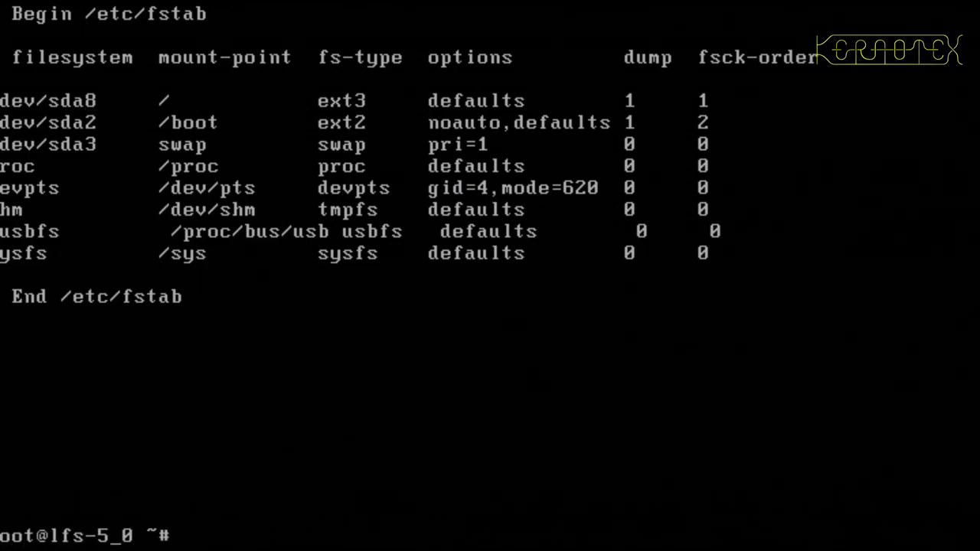
- Mount /dev/sda7 on $LFS and list the files in that directory
text(mount /)
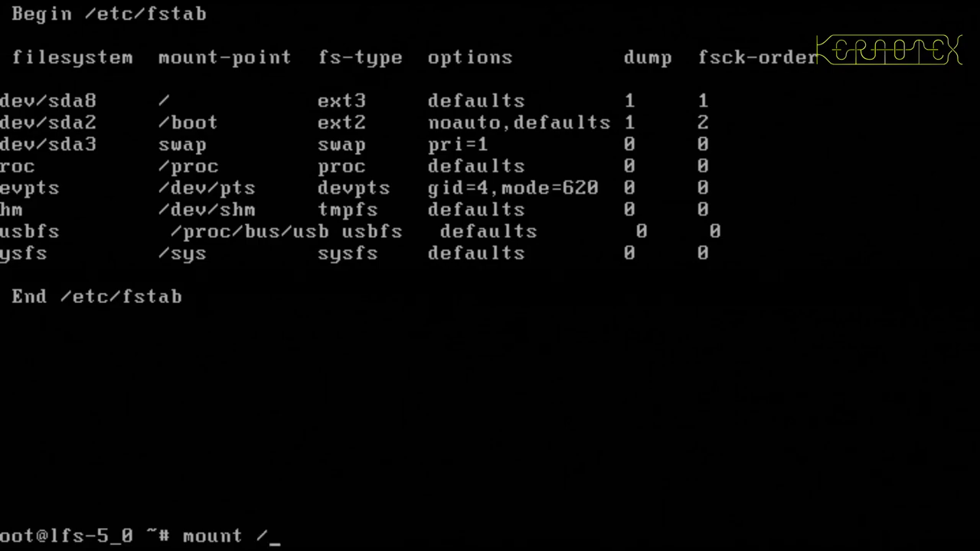
text(dev/sda)
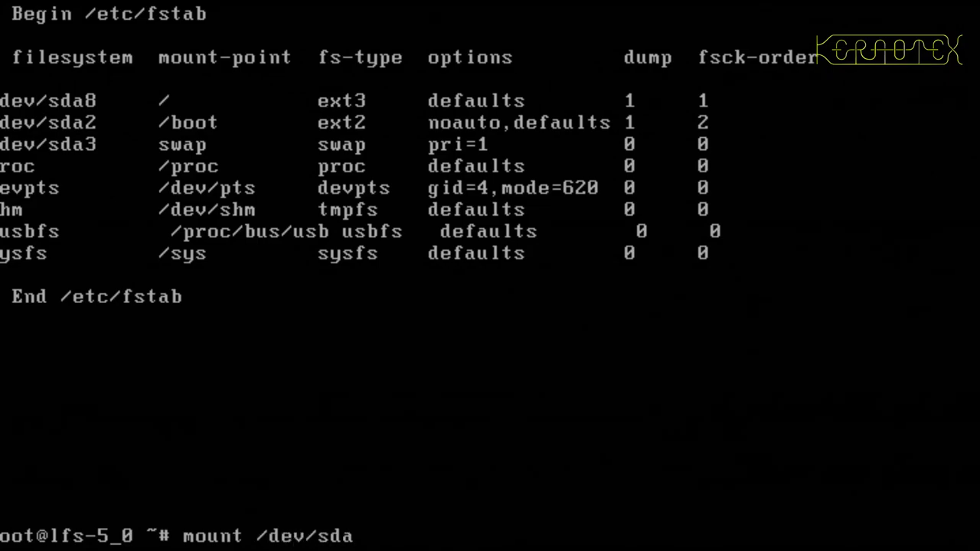
text(7 $LFS)
key(Return)
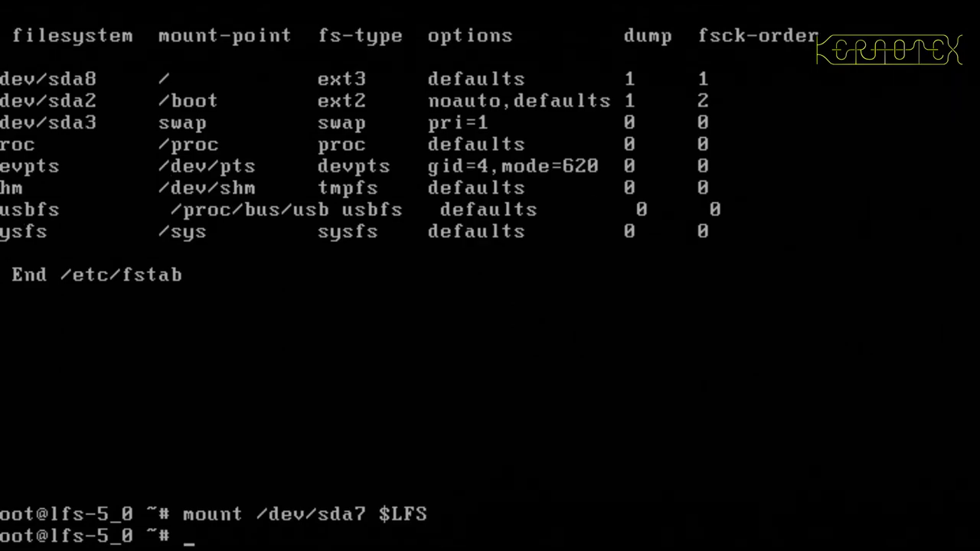
text(cd $LFS)
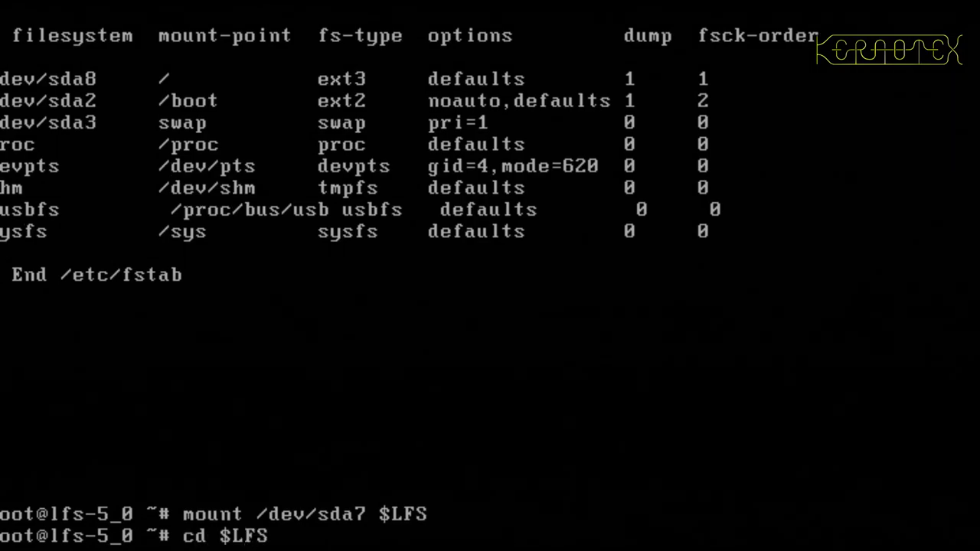
key(Return)
text(ls)
key(Return)
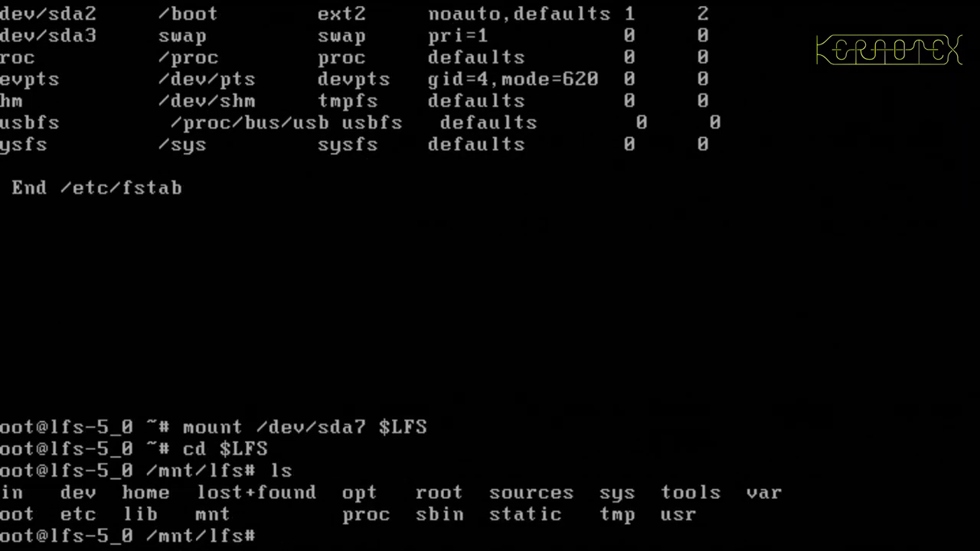
text(cat /etc/)
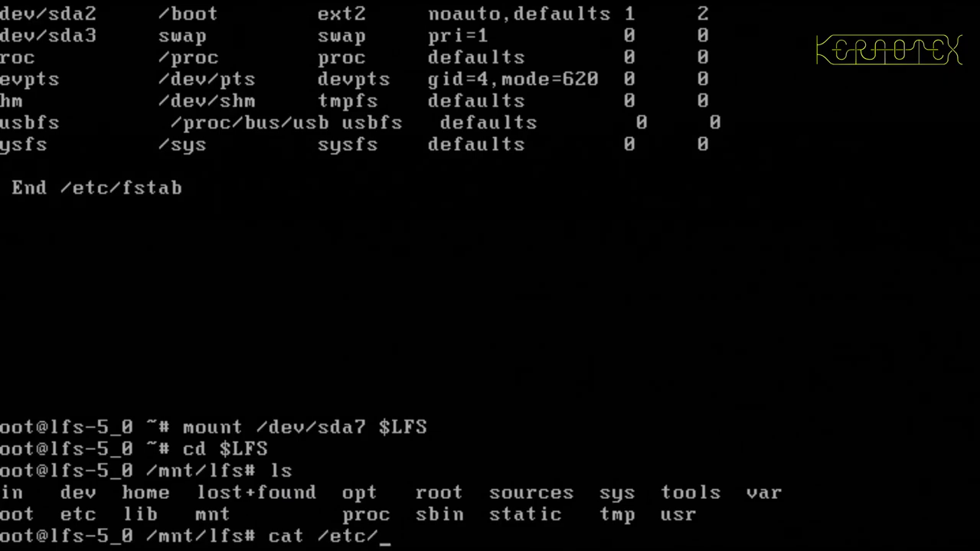
key(BackSpace)
key(BackSpace)
key(BackSpace)
key(BackSpace)
key(BackSpace)
text(etc/l)
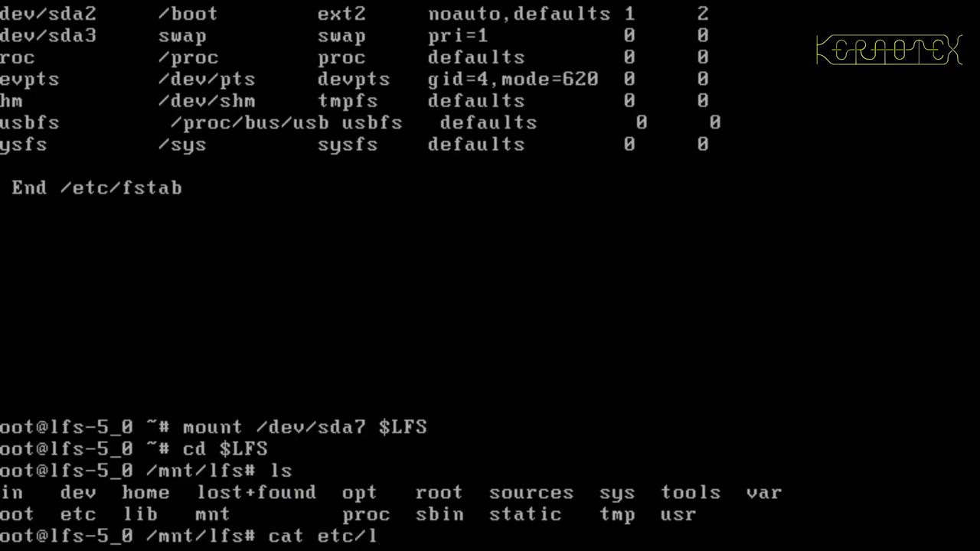
key(Tab)
key(Tab)
key(Tab)
key(BackSpace)
key(BackSpace)
key(BackSpace)
key(BackSpace)
key(BackSpace)
key(BackSpace)
key(BackSpace)
key(BackSpace)
key(BackSpace)
key(BackSpace)
key(BackSpace)
key(BackSpace)
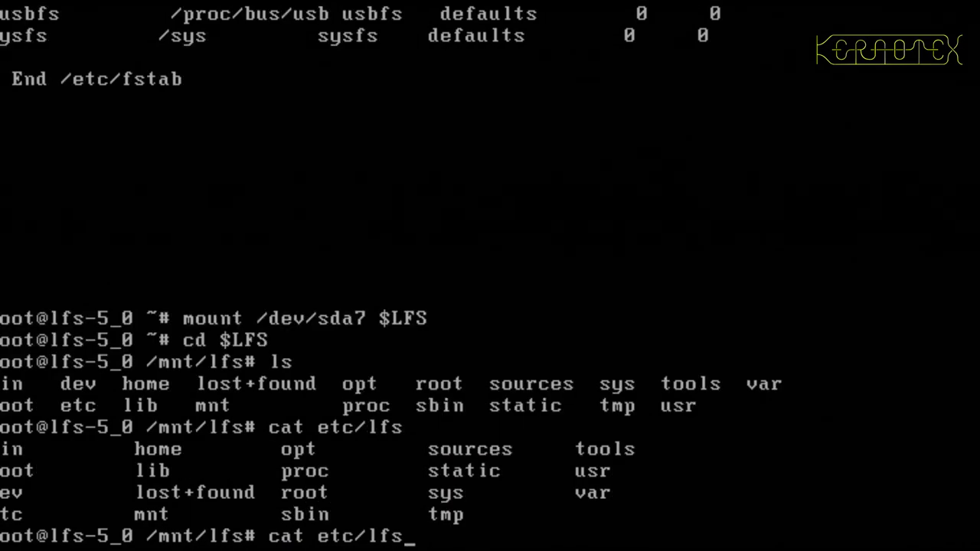
- Change into the sources directory and list its files, narrowing the listing to names starting with l
text(cd so)
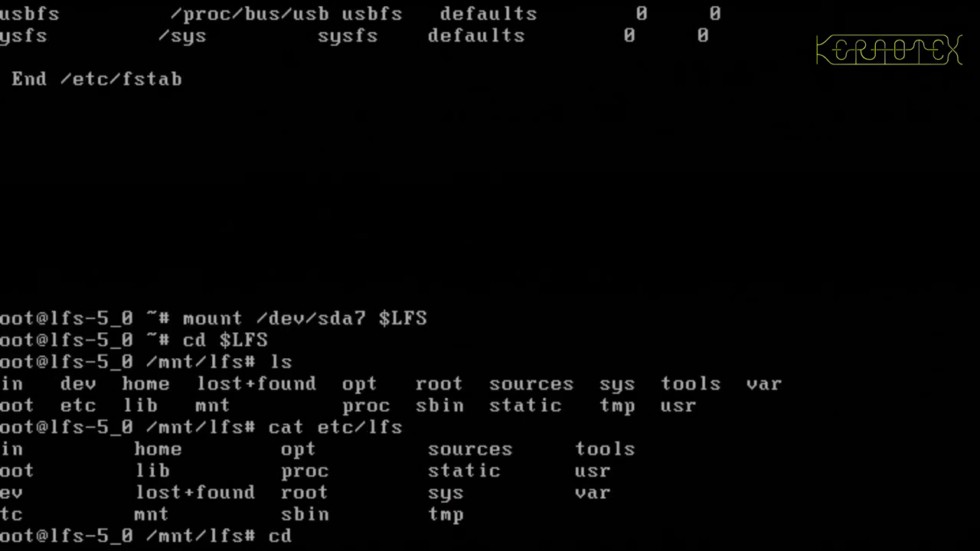
key(Tab)
key(Return)
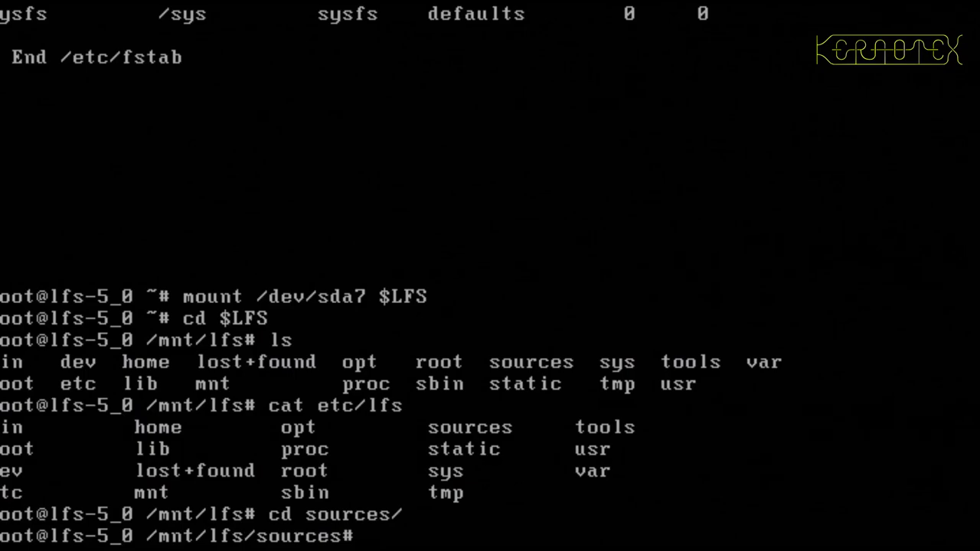
text(ls)
key(Return)
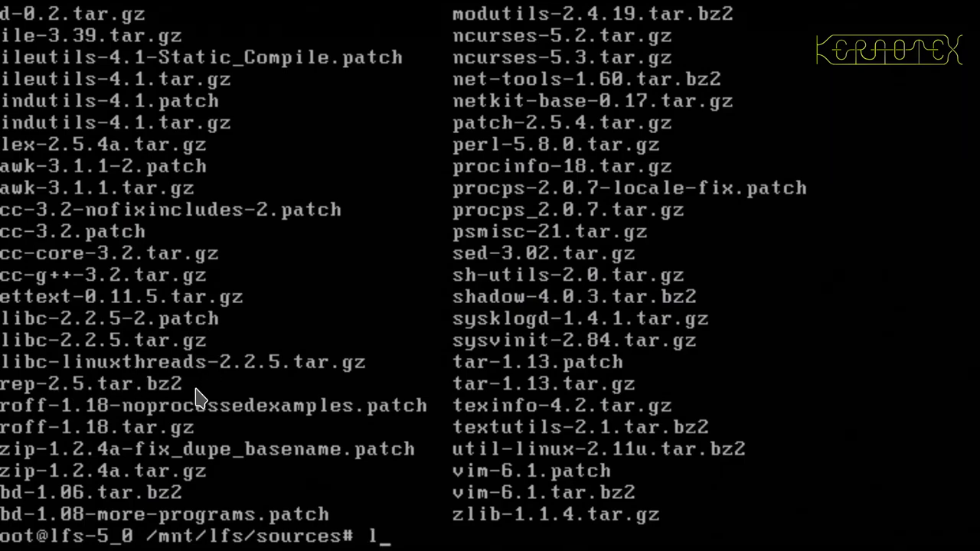
text(s l*)
key(Return)
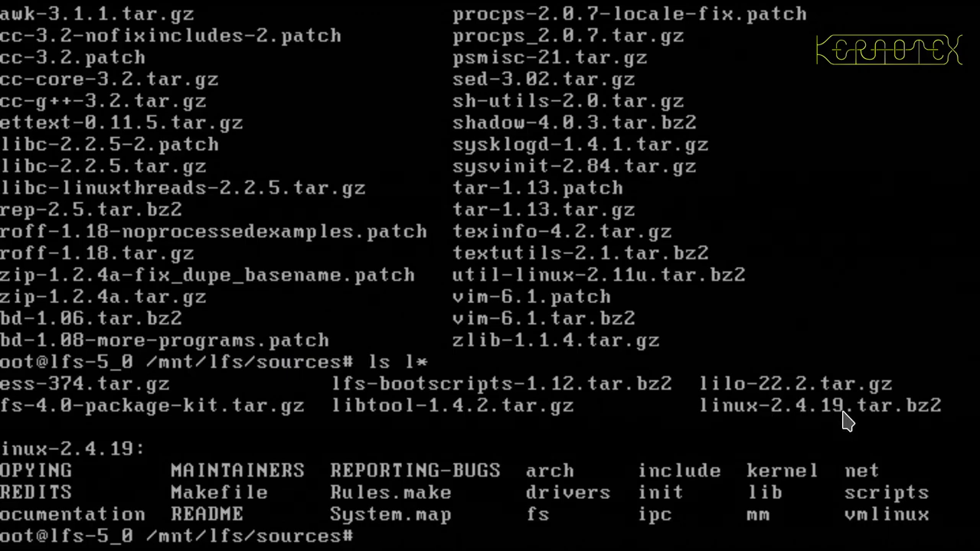
- Show the running system's full kernel information with uname -a
text(uname )
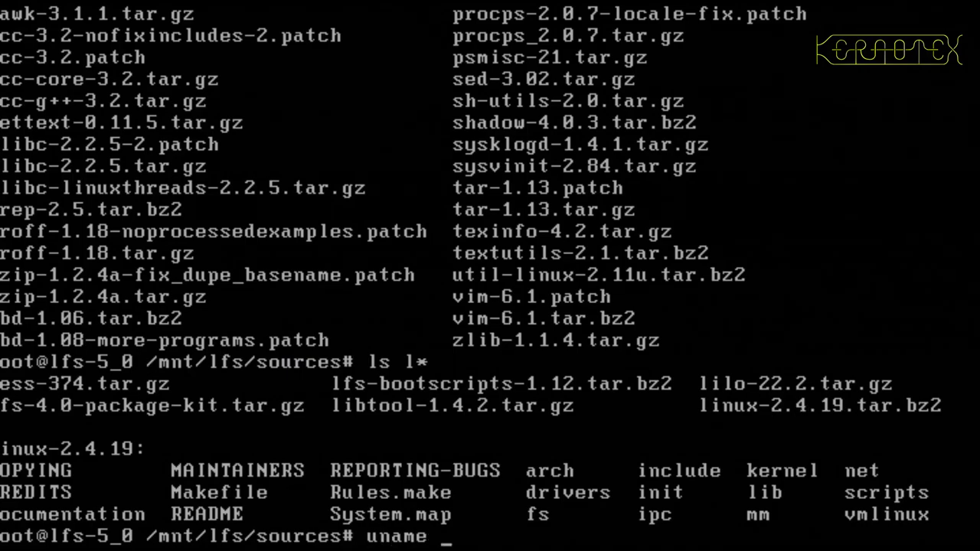
text(linux)
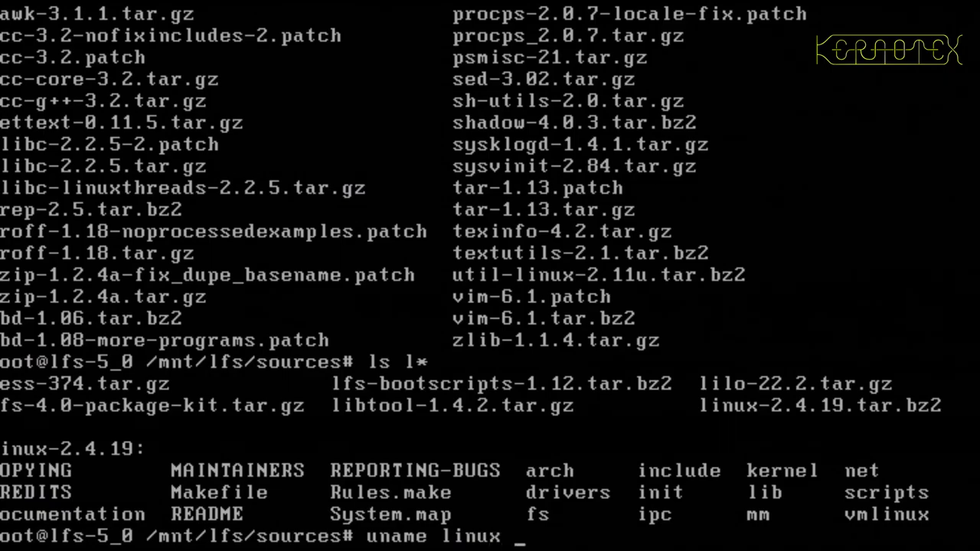
key(BackSpace)
key(BackSpace)
key(BackSpace)
key(BackSpace)
key(BackSpace)
key(BackSpace)
key(BackSpace)
key(BackSpace)
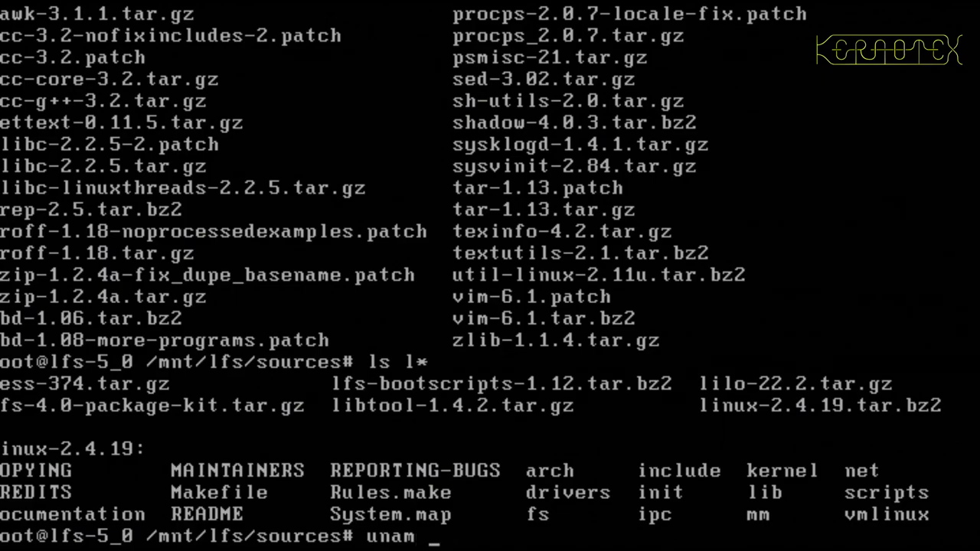
key(BackSpace)
text(e)
text(-a)
key(Return)
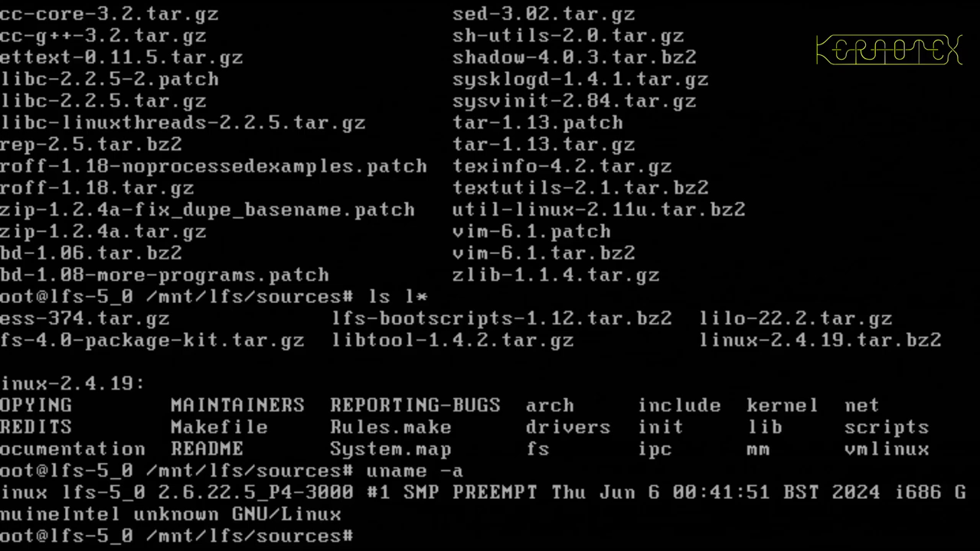
- Return to the home directory to unmount $LFS, and log out of the root session
text(cd)
key(Return)
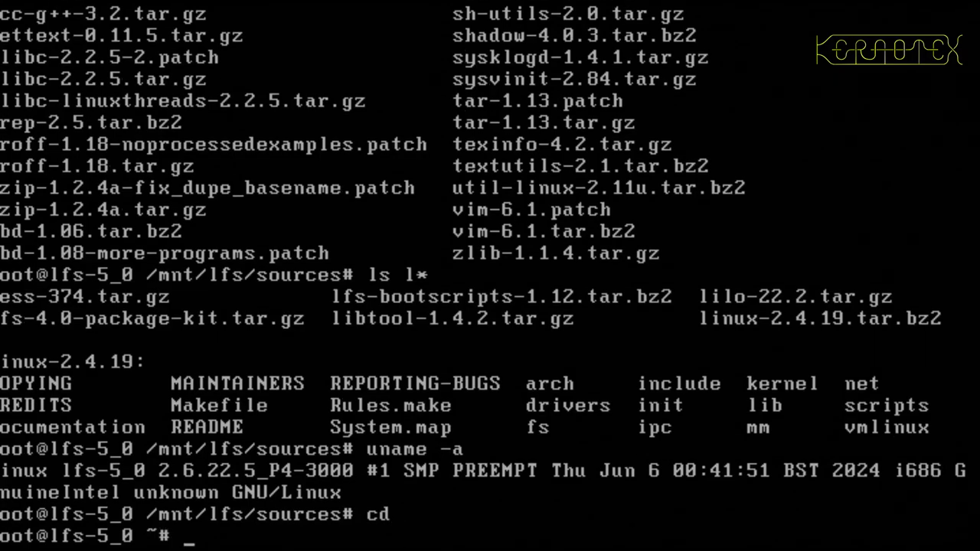
text(umoun)
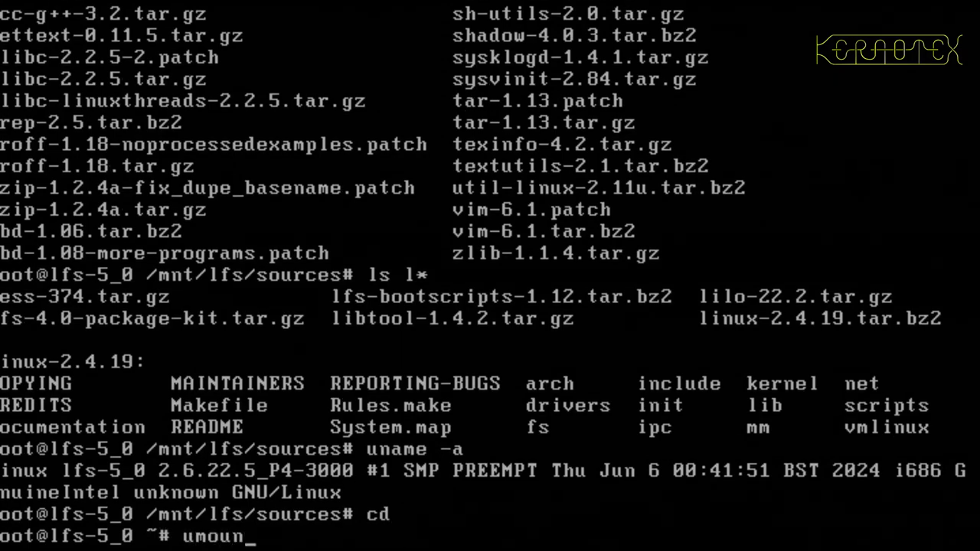
text(t $LFS)
key(Return)
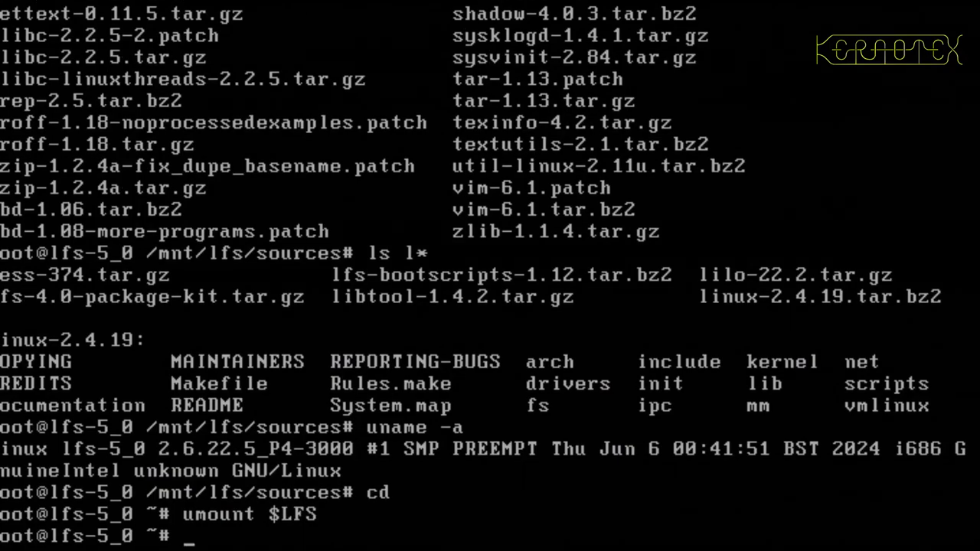
key(ctrl+d)
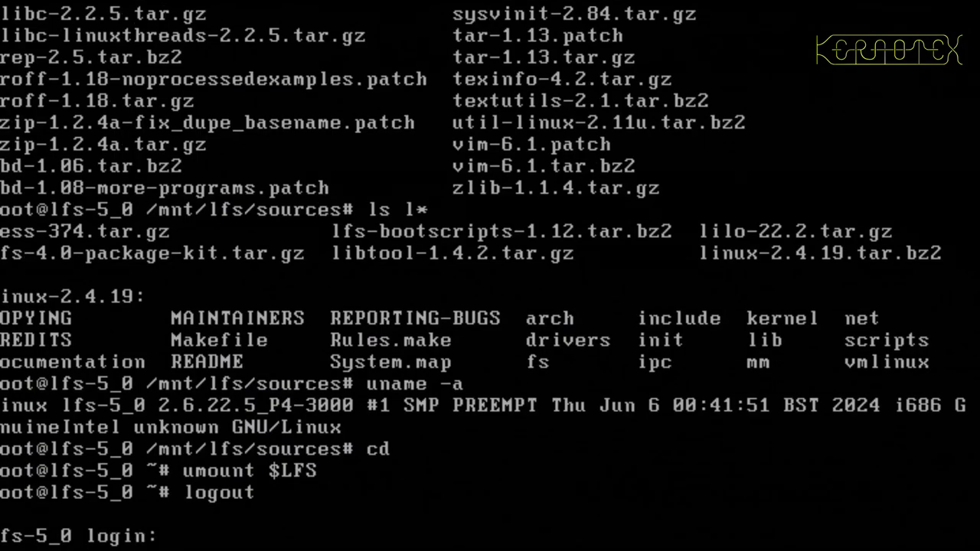